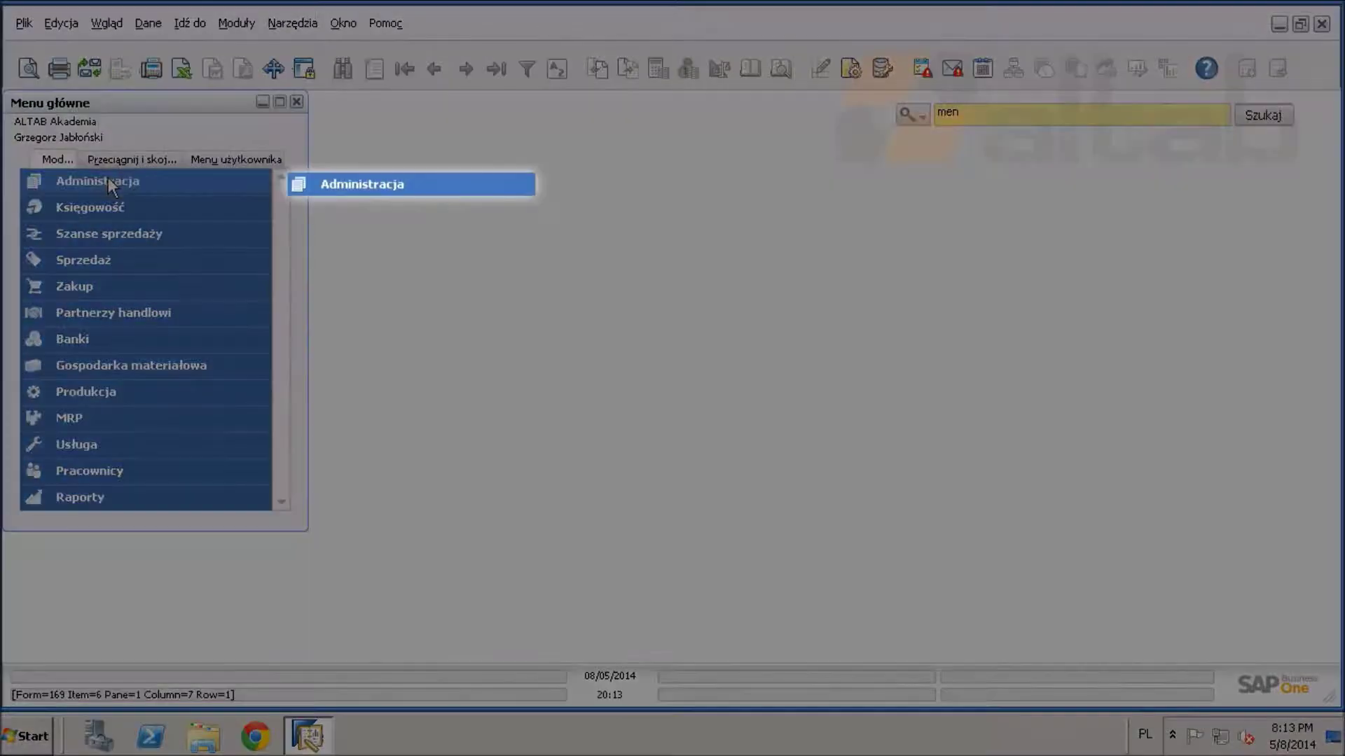
Step: Open the document settings (Ustawienia dokumentu) of the system initialization in the Administracja module
left_click(112, 185)
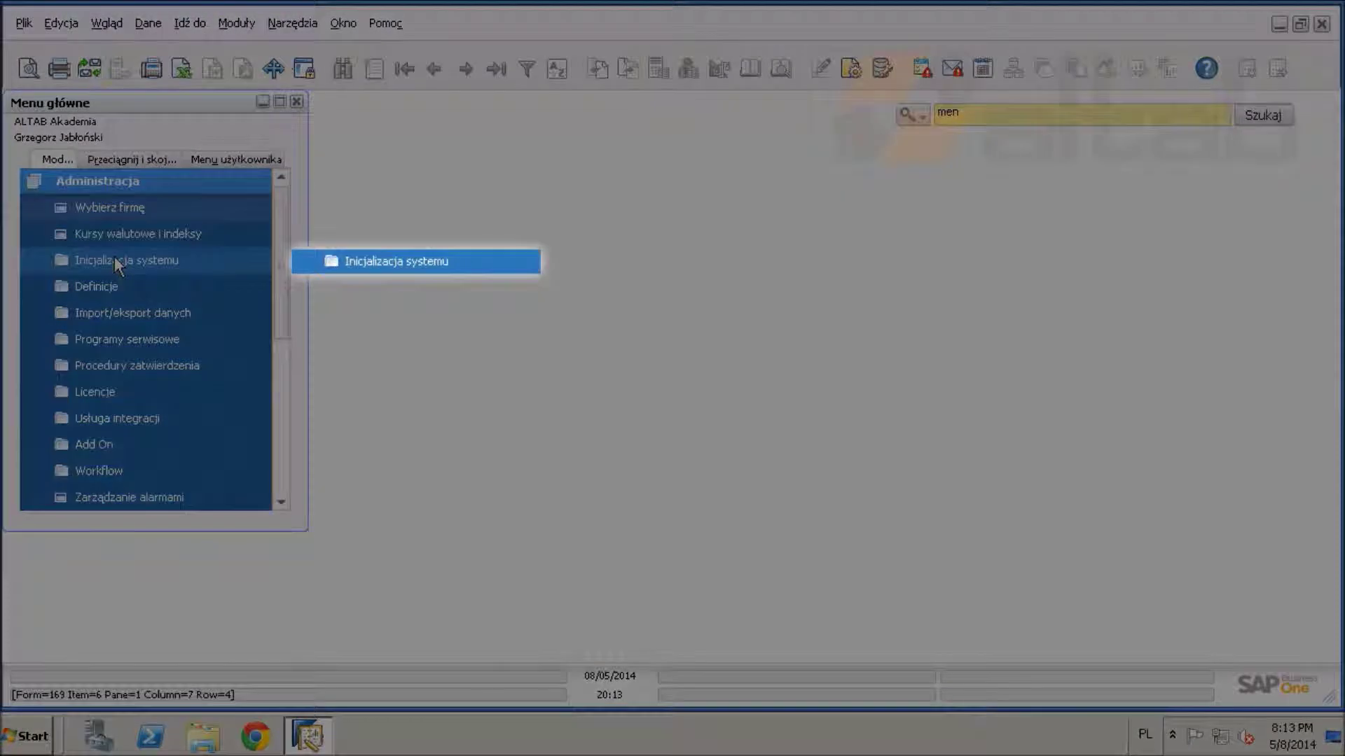
left_click(115, 260)
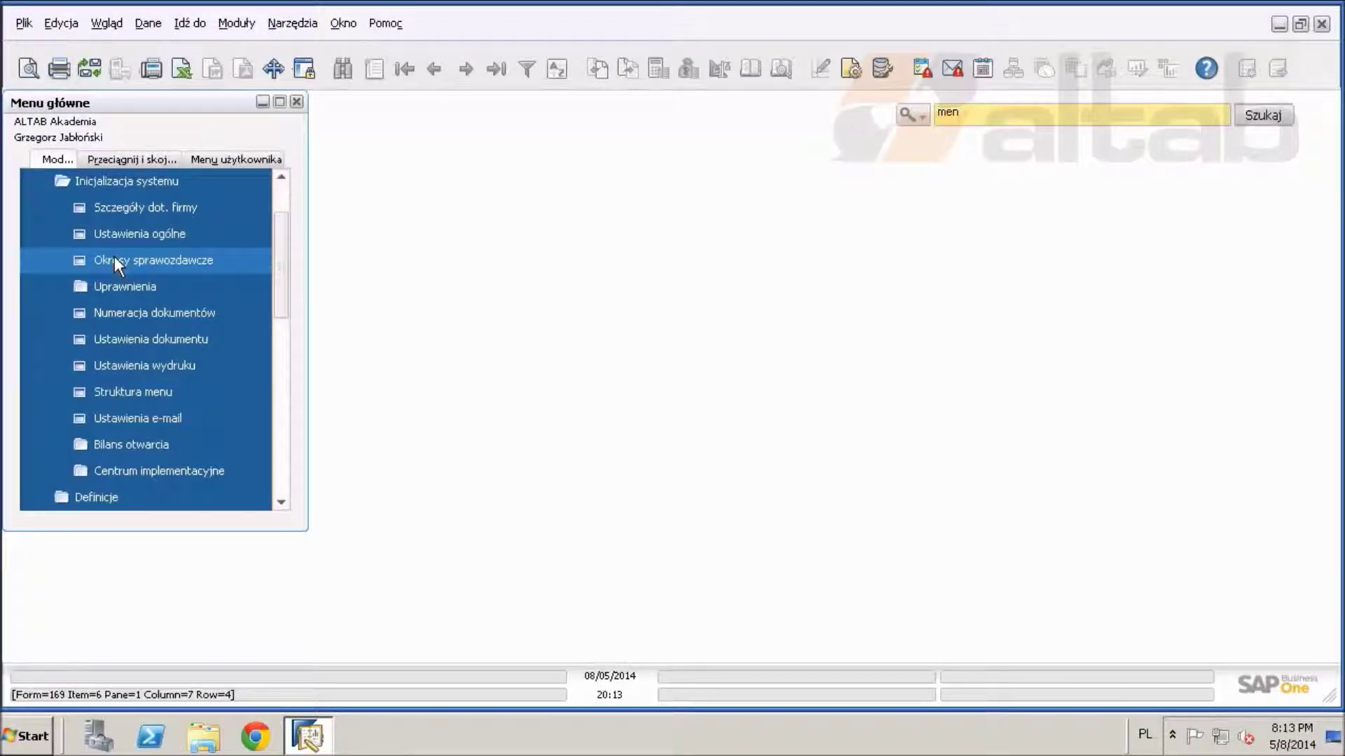
left_click(132, 339)
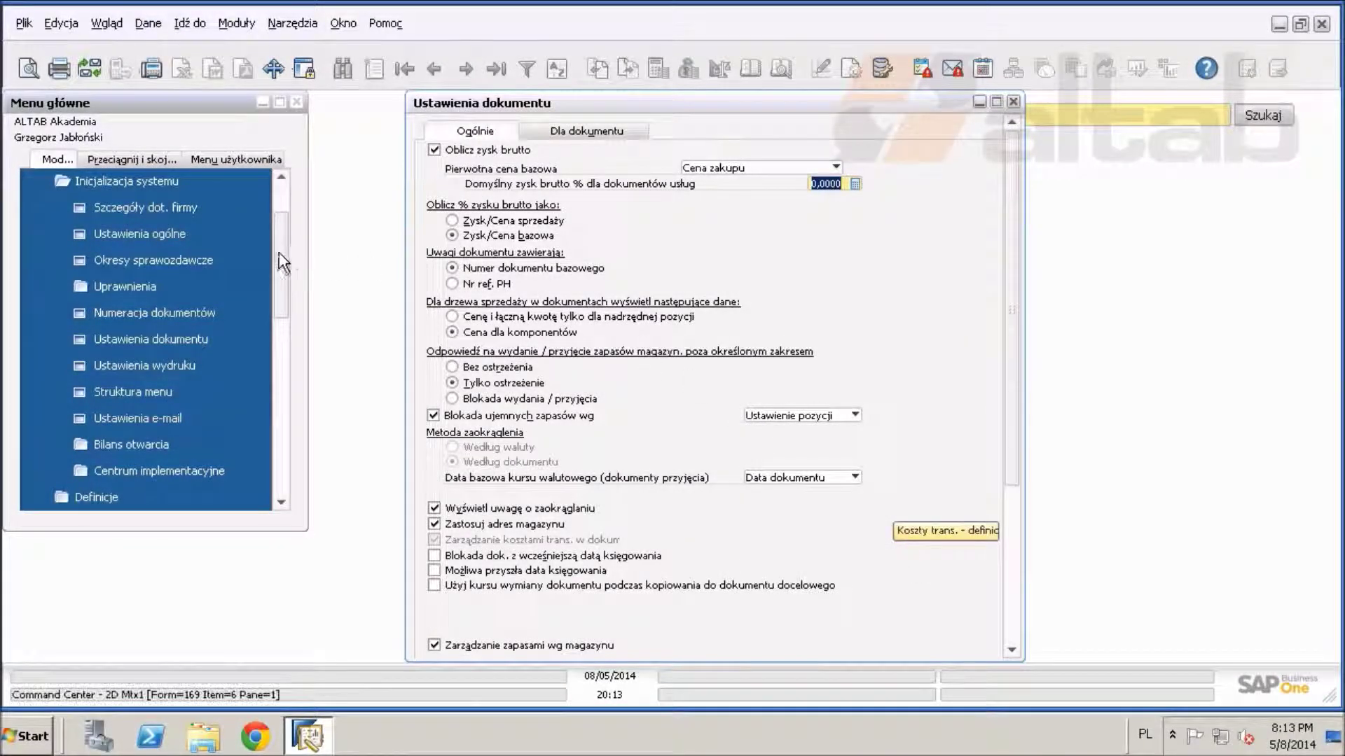
Step: Close the document settings and open the freight cost definitions (Koszty transportu) among the general definitions of the Administracja module
left_click_drag(280, 259, 283, 226)
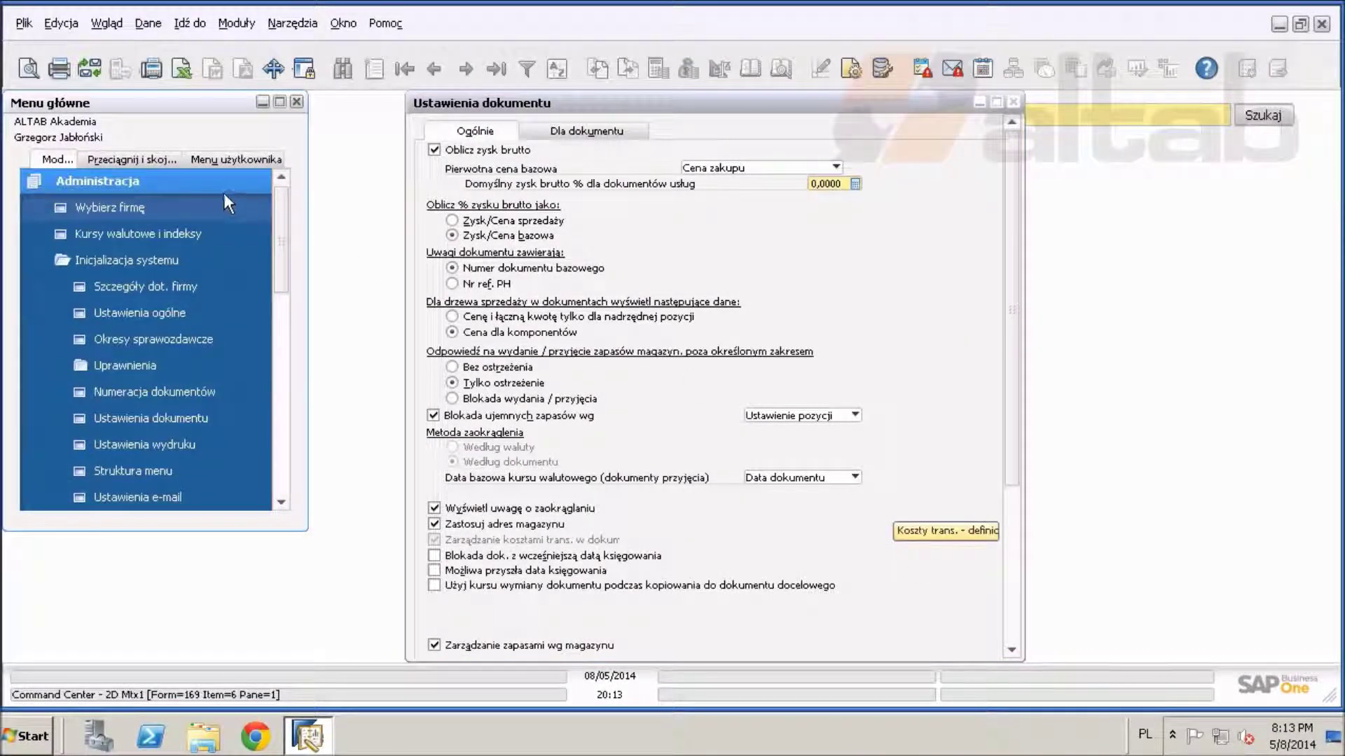
left_click(100, 180)
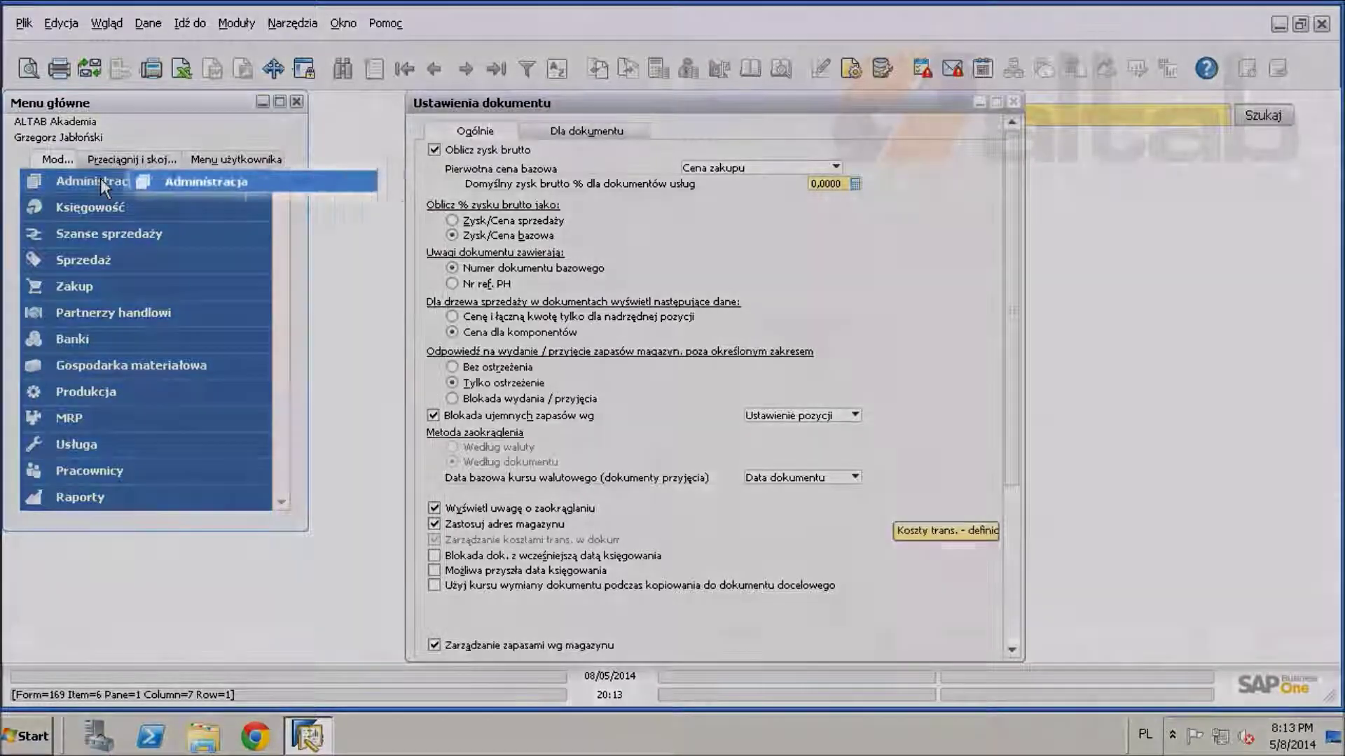
left_click(99, 179)
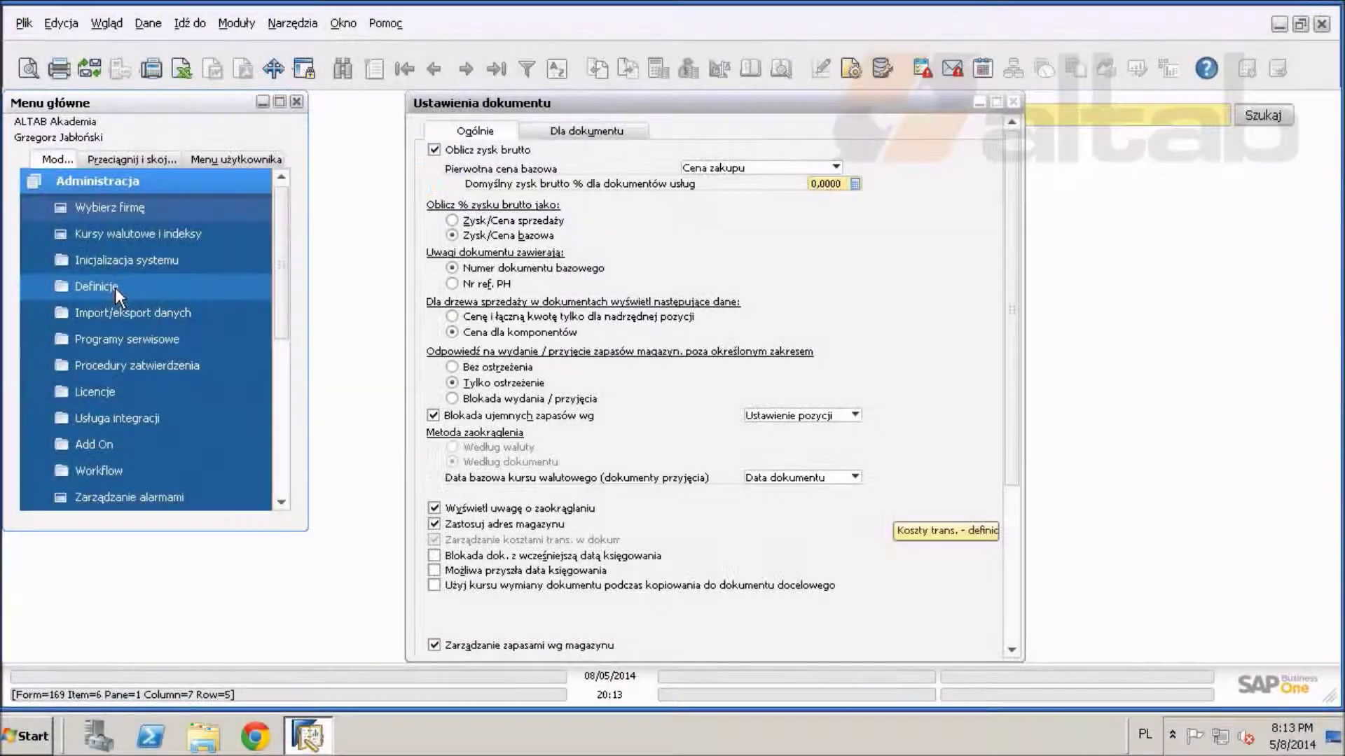
left_click(115, 288)
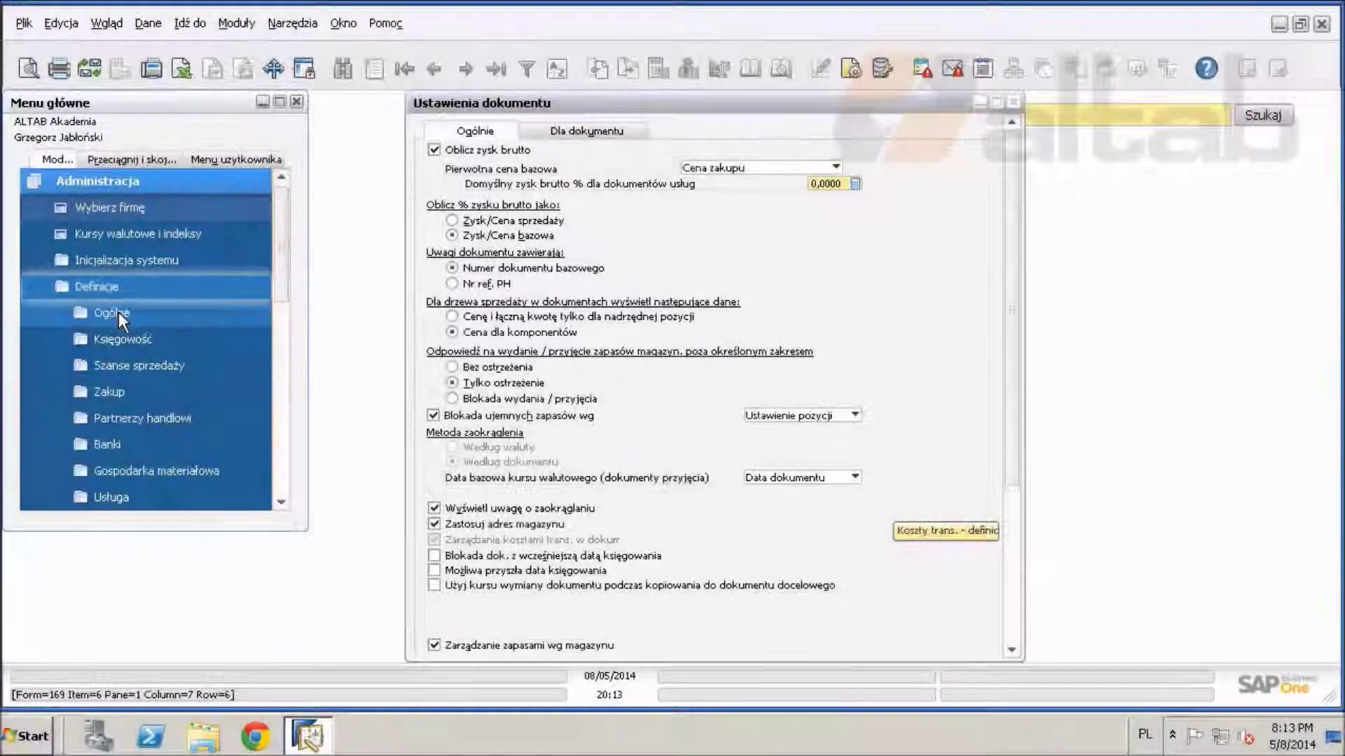
left_click(119, 313)
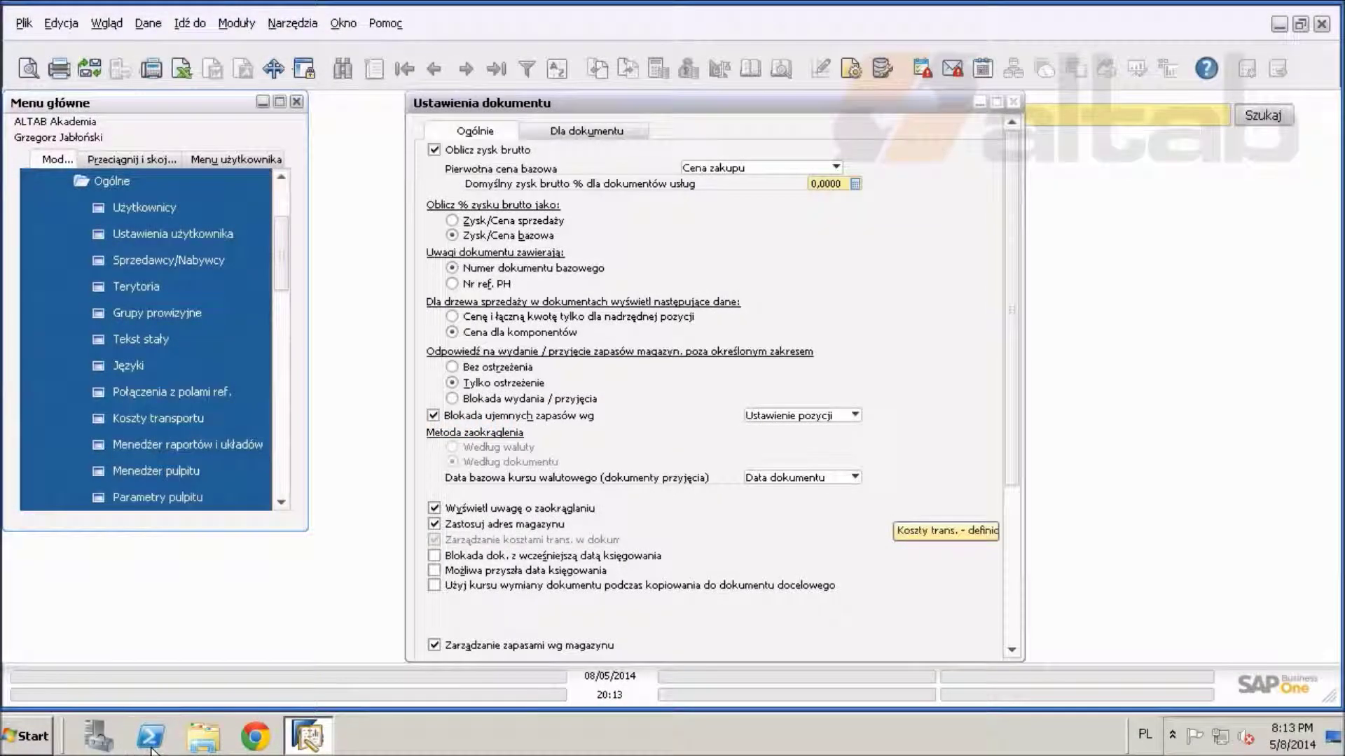
key("Escape")
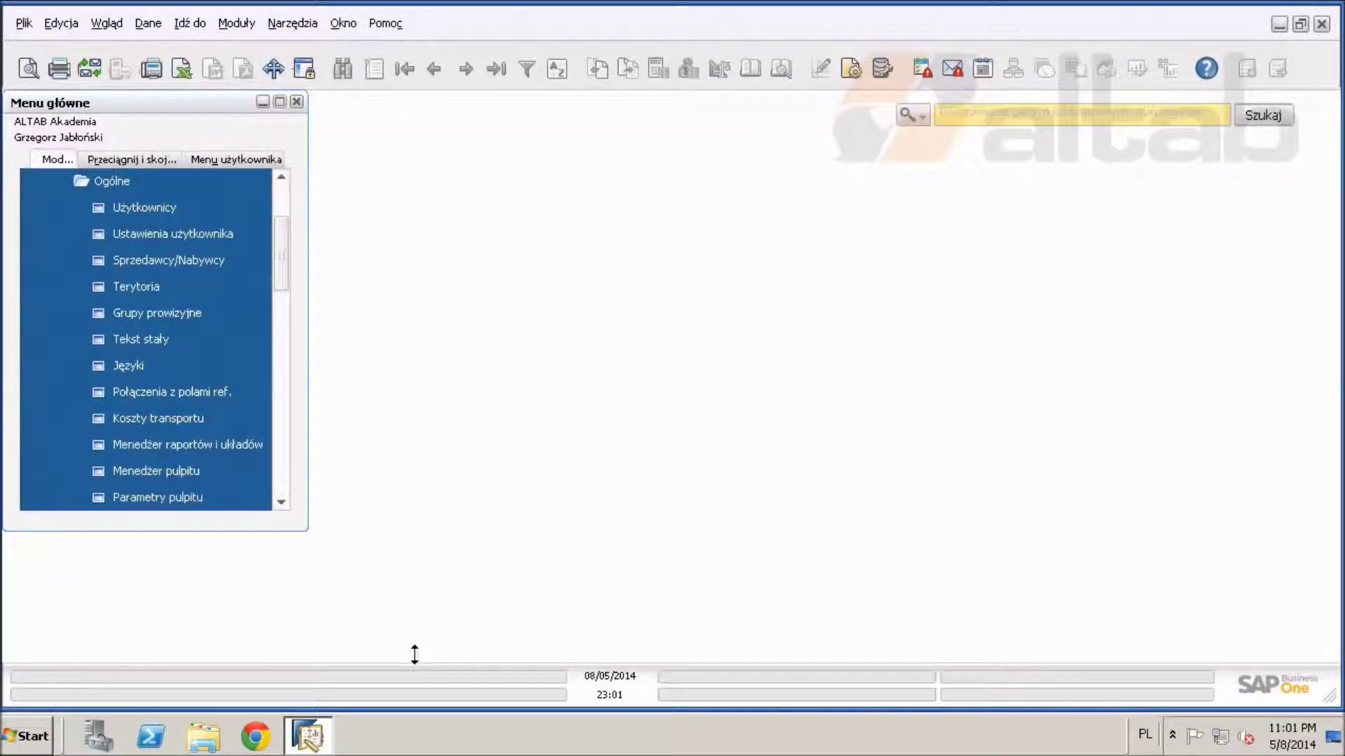
left_click(132, 419)
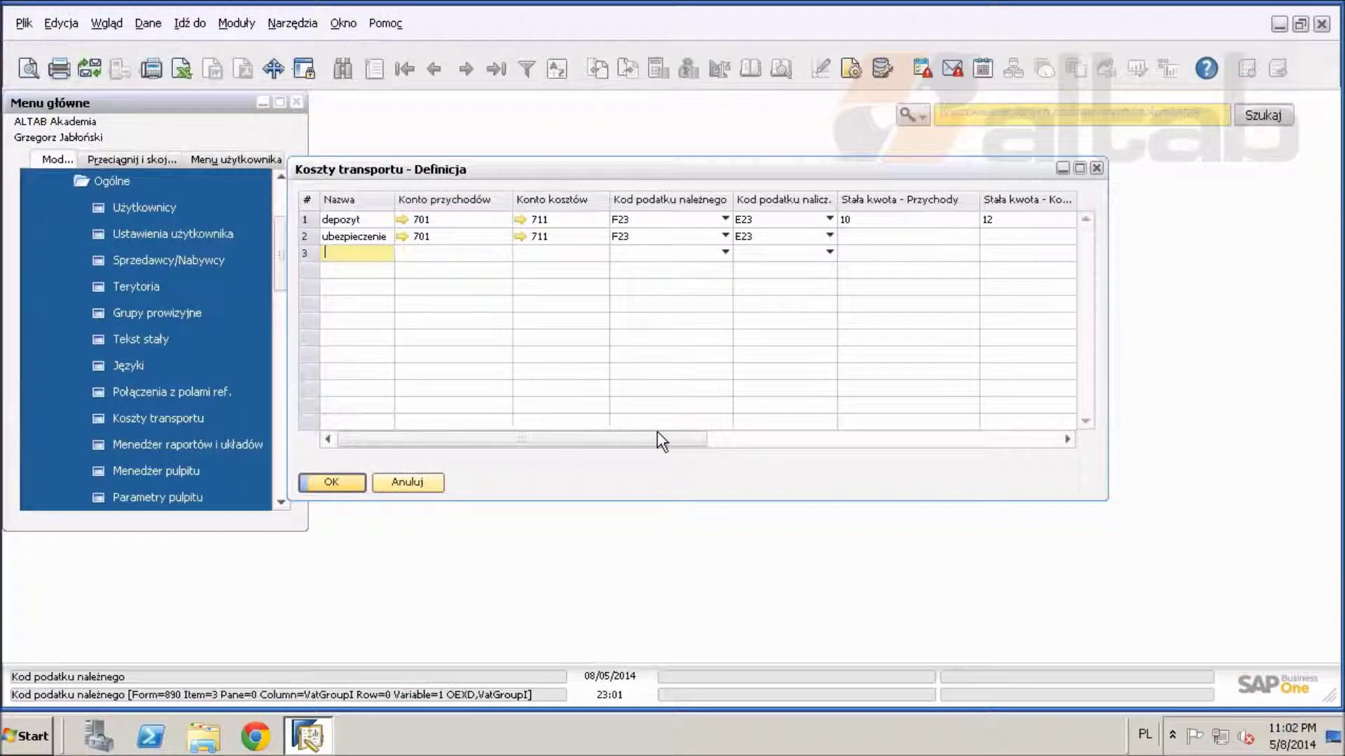
Step: Examine the freight definition columns, including fixed amounts, the options of Metoda rozdziału and Metoda przeniesienia, and the distribution rule
left_click_drag(660, 441, 760, 438)
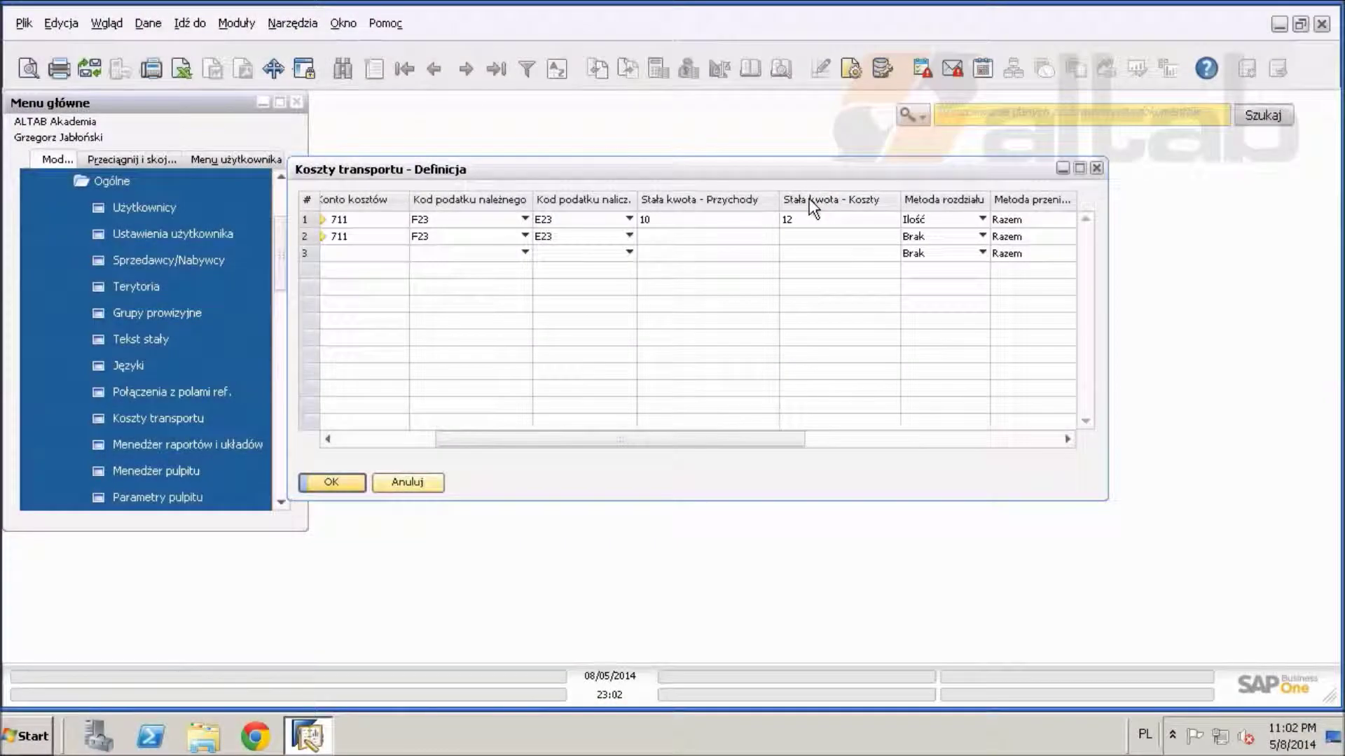
left_click_drag(684, 441, 801, 442)
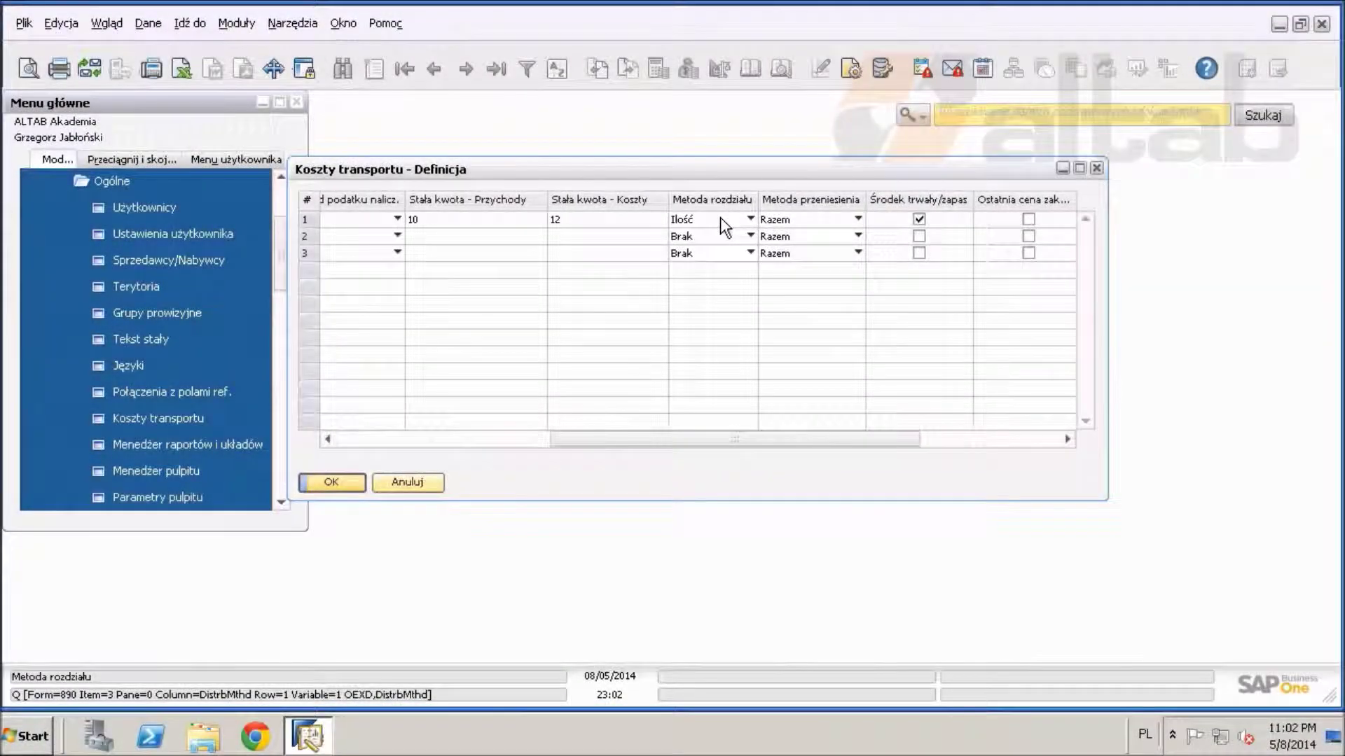
left_click(720, 218)
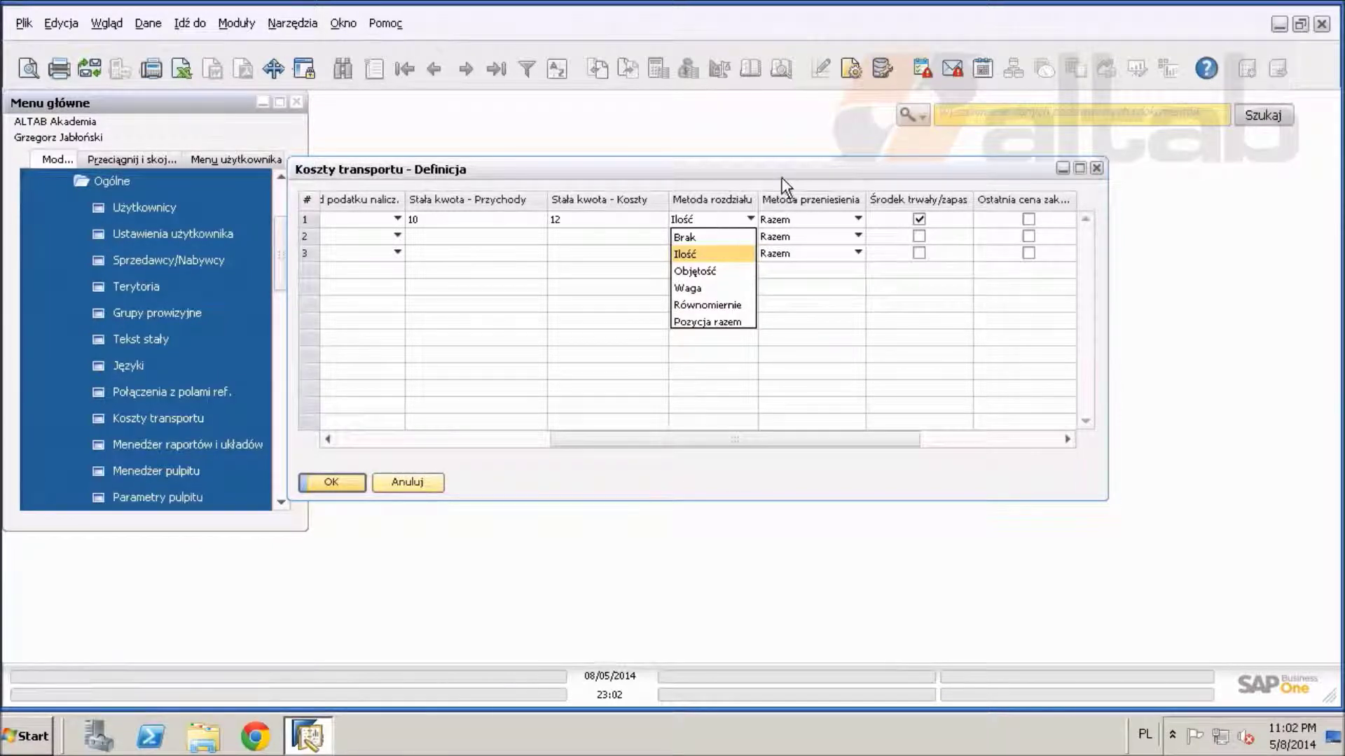
left_click(808, 207)
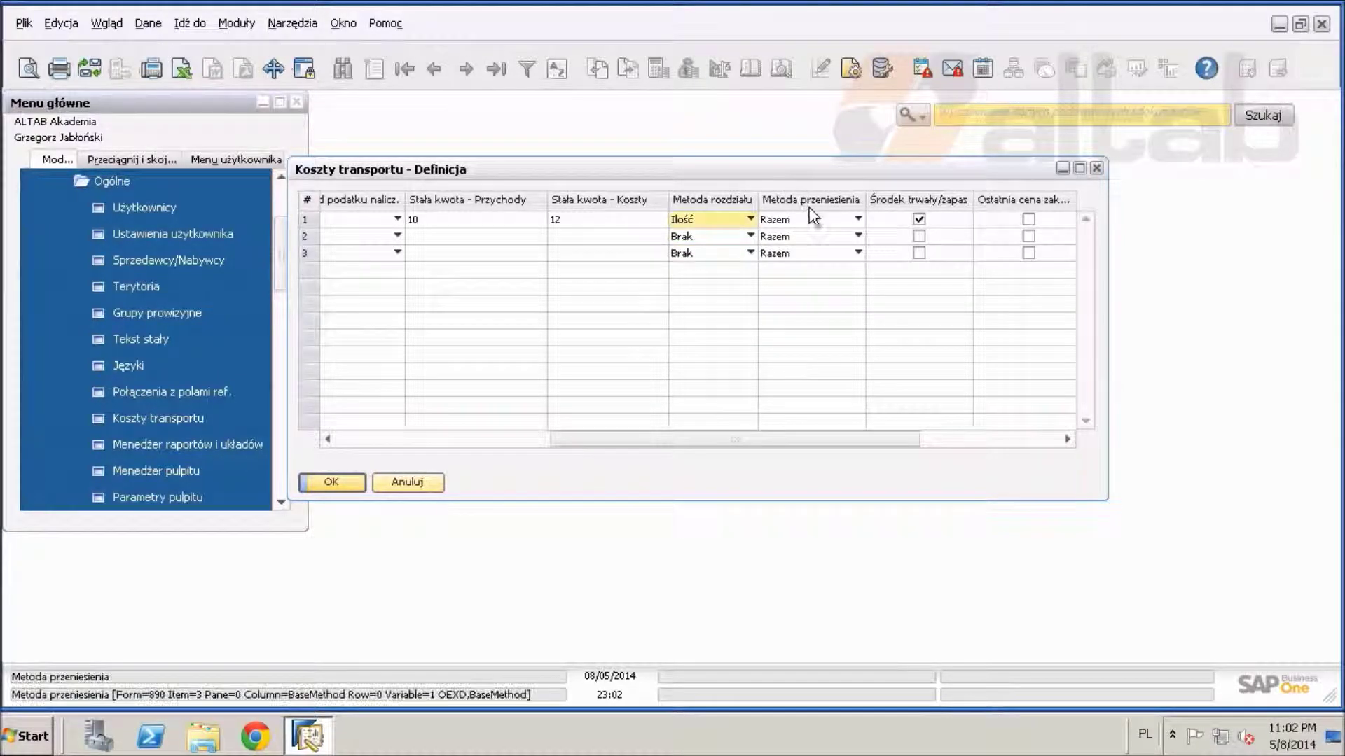
left_click(817, 221)
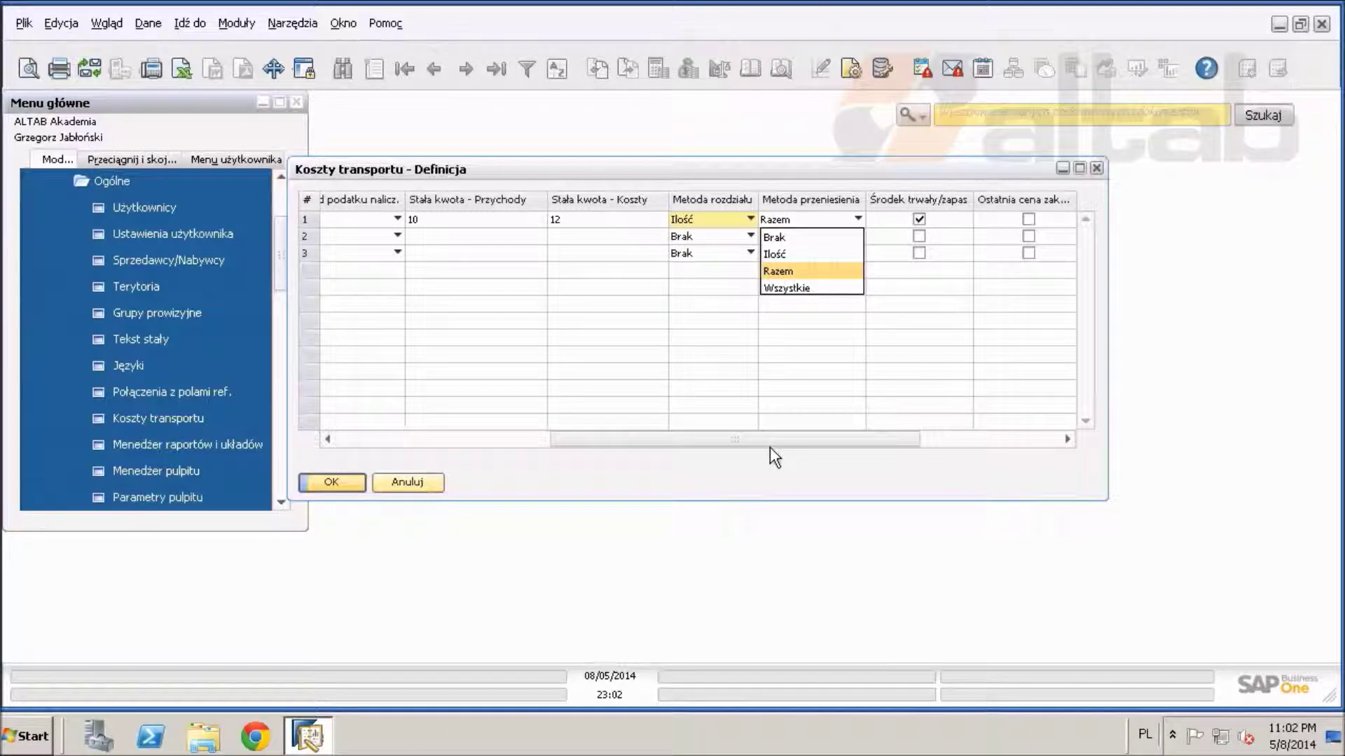
left_click_drag(770, 441, 845, 443)
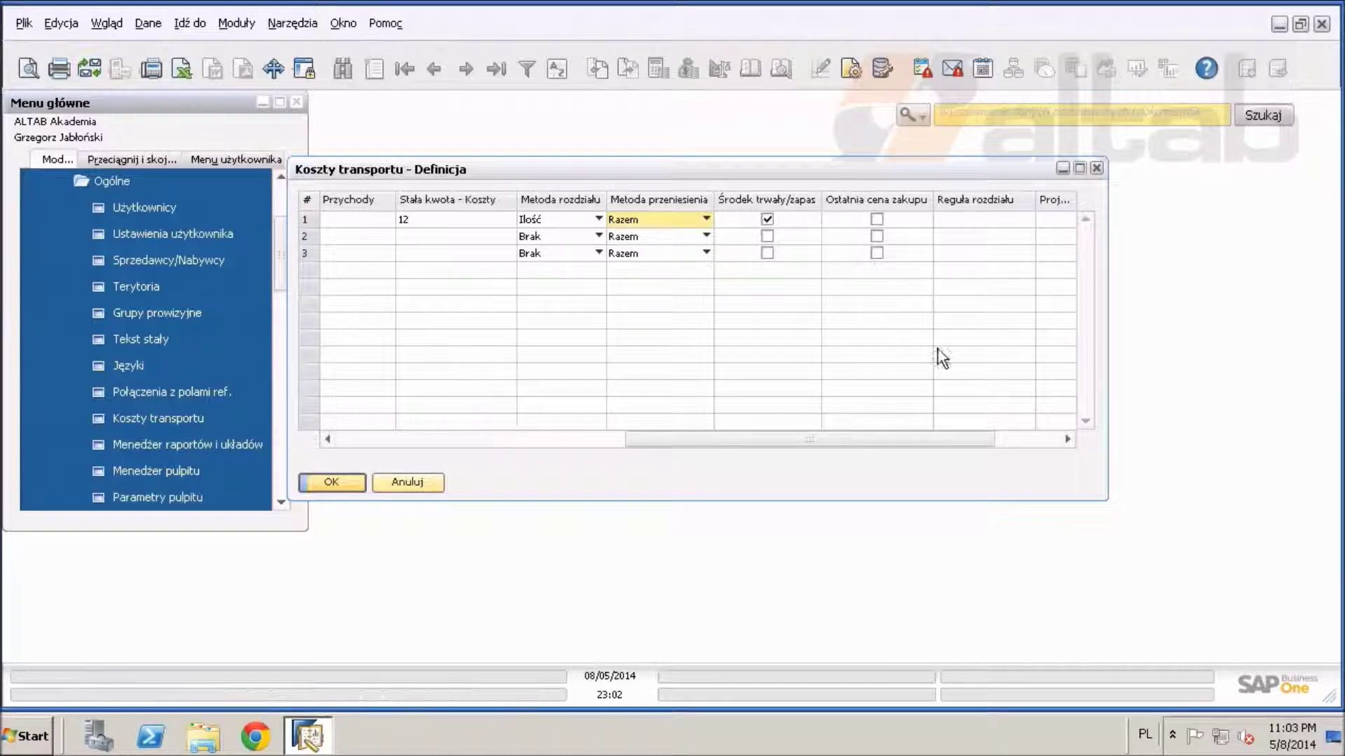
left_click(1012, 439)
left_click(1026, 440)
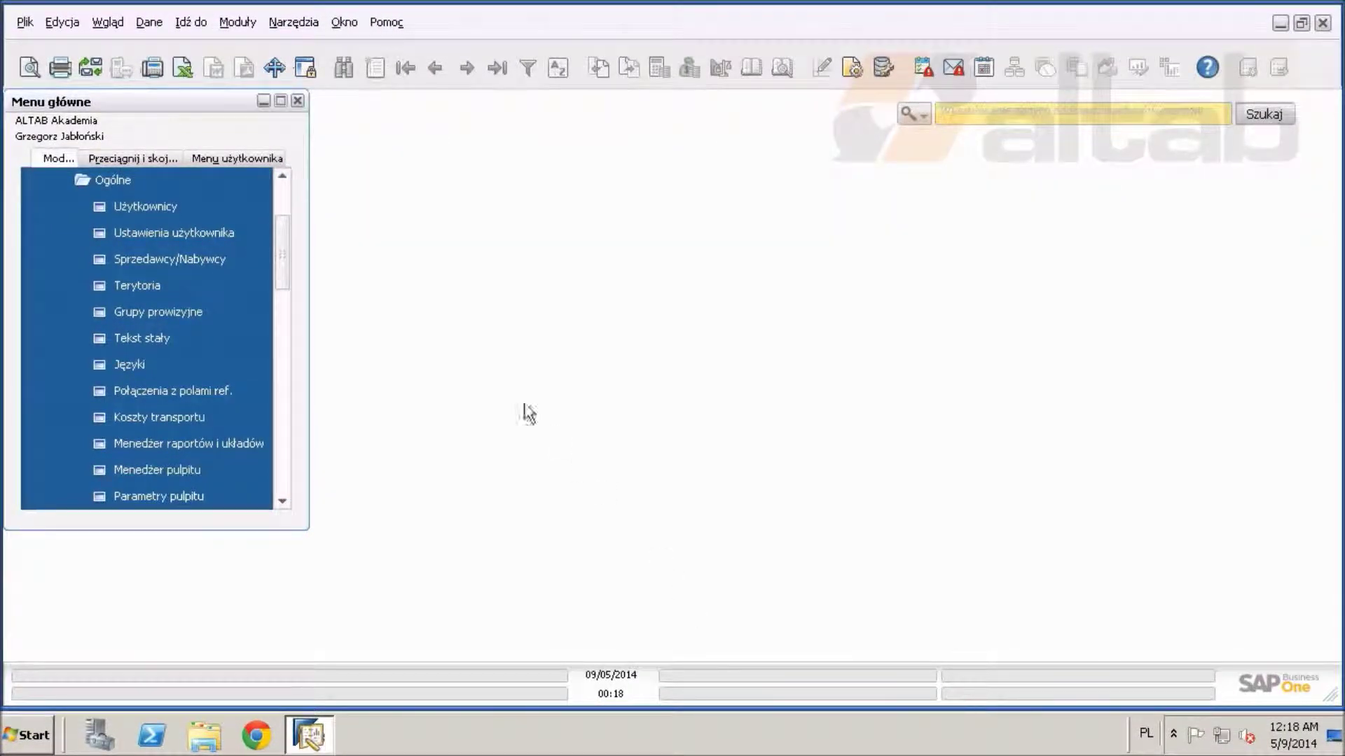
Step: Open a new sales order (Zlecenie sprzedaży) and review its default freight costs without changing them
left_click_drag(283, 249, 293, 202)
left_click(117, 180)
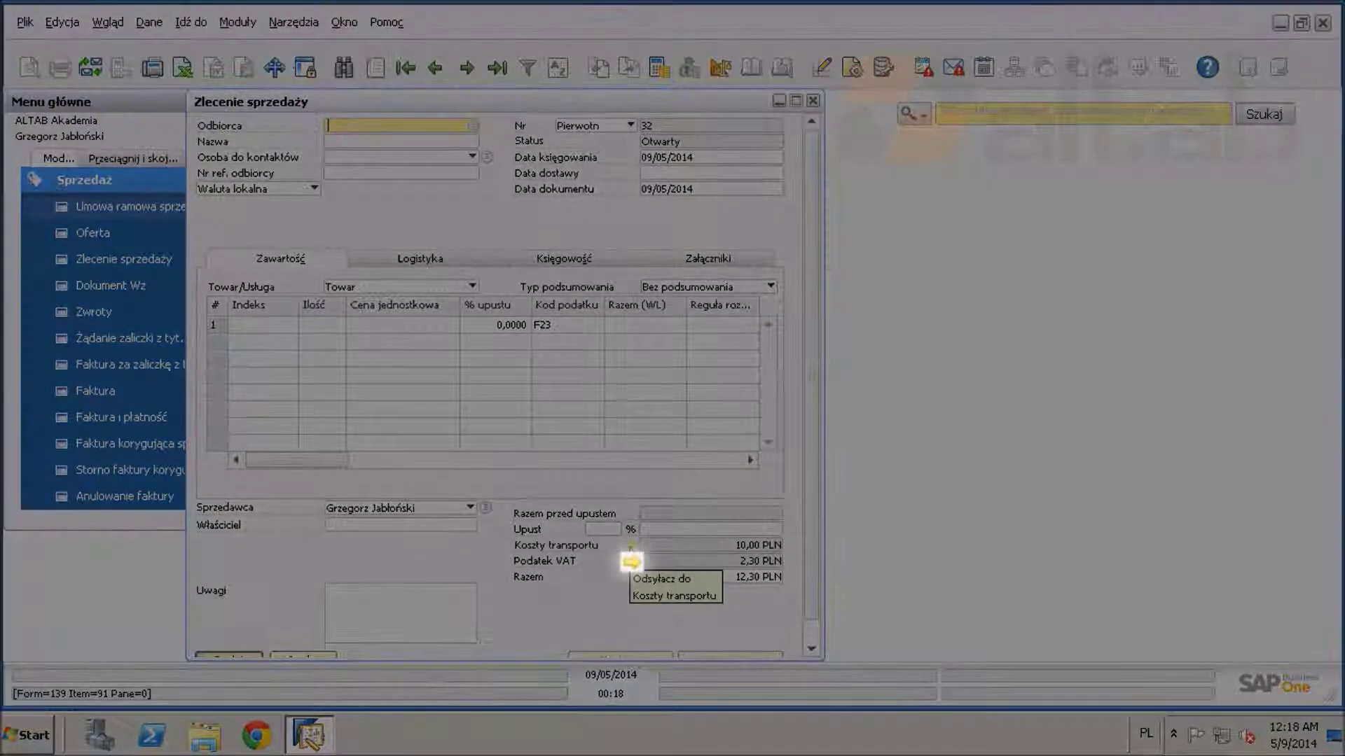
left_click(631, 561)
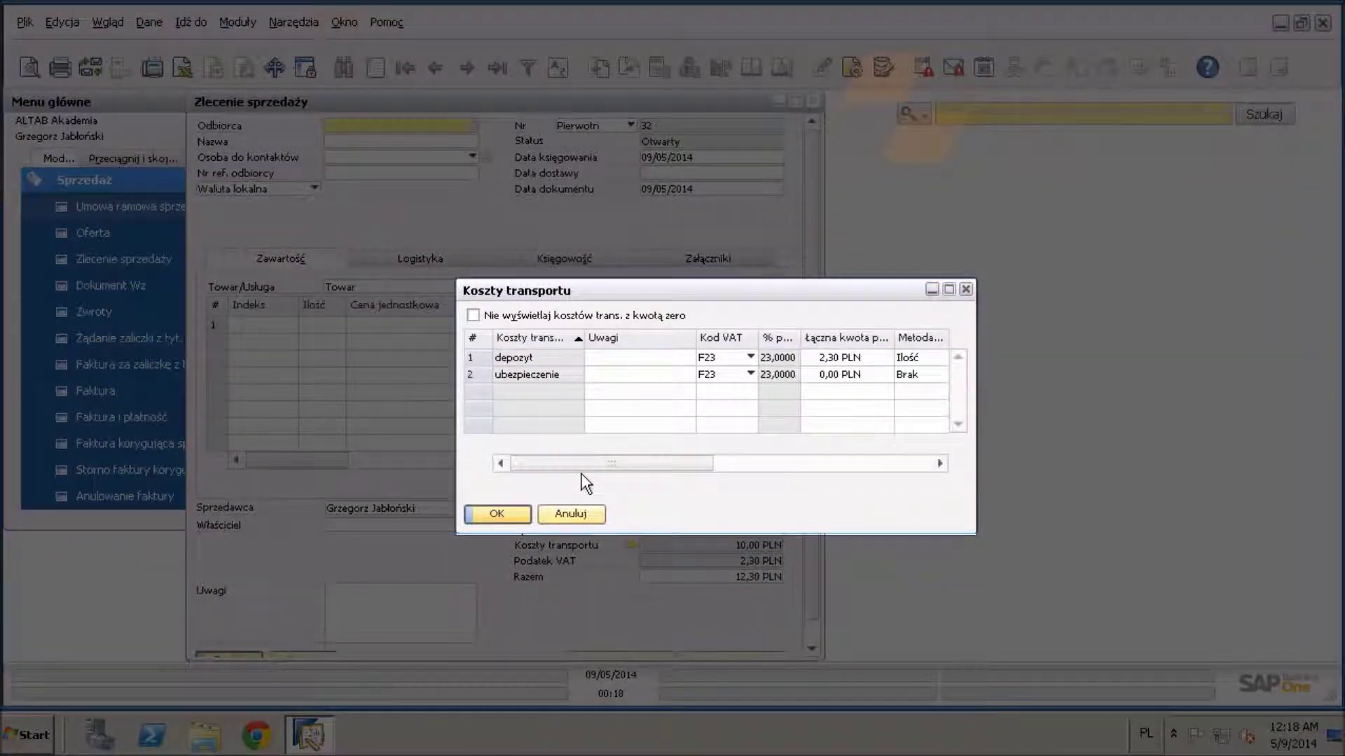
left_click_drag(596, 465, 687, 465)
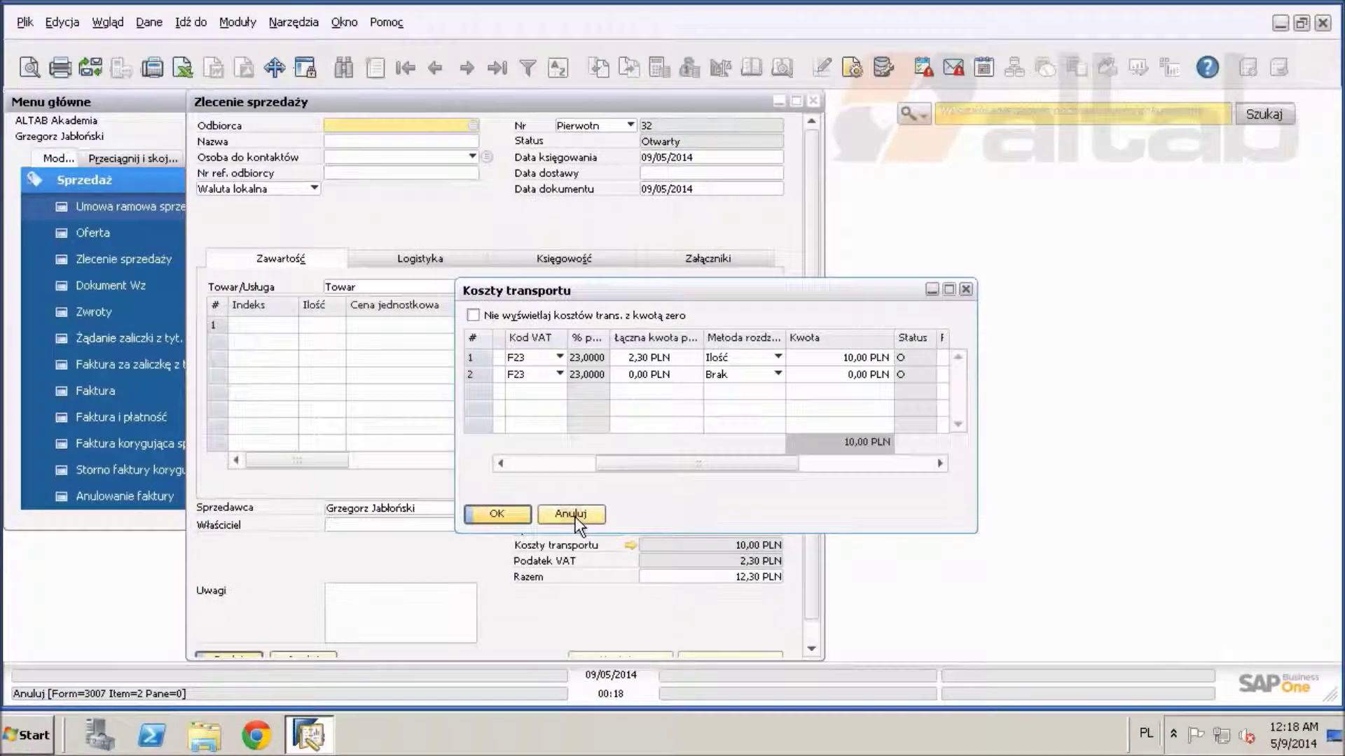
left_click(571, 515)
Step: Choose ALTAB S.A. as the order's customer and add item O-001 to the first line
left_click(476, 125)
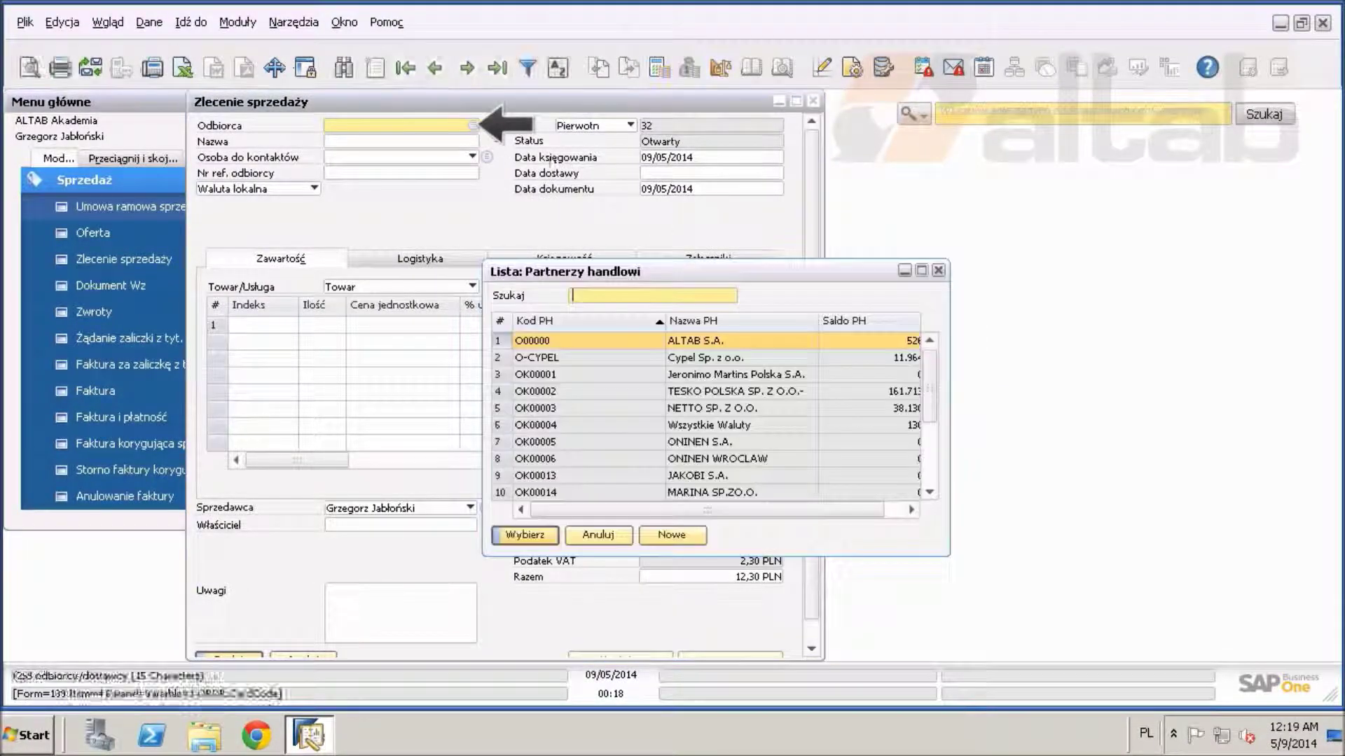
double_click(544, 342)
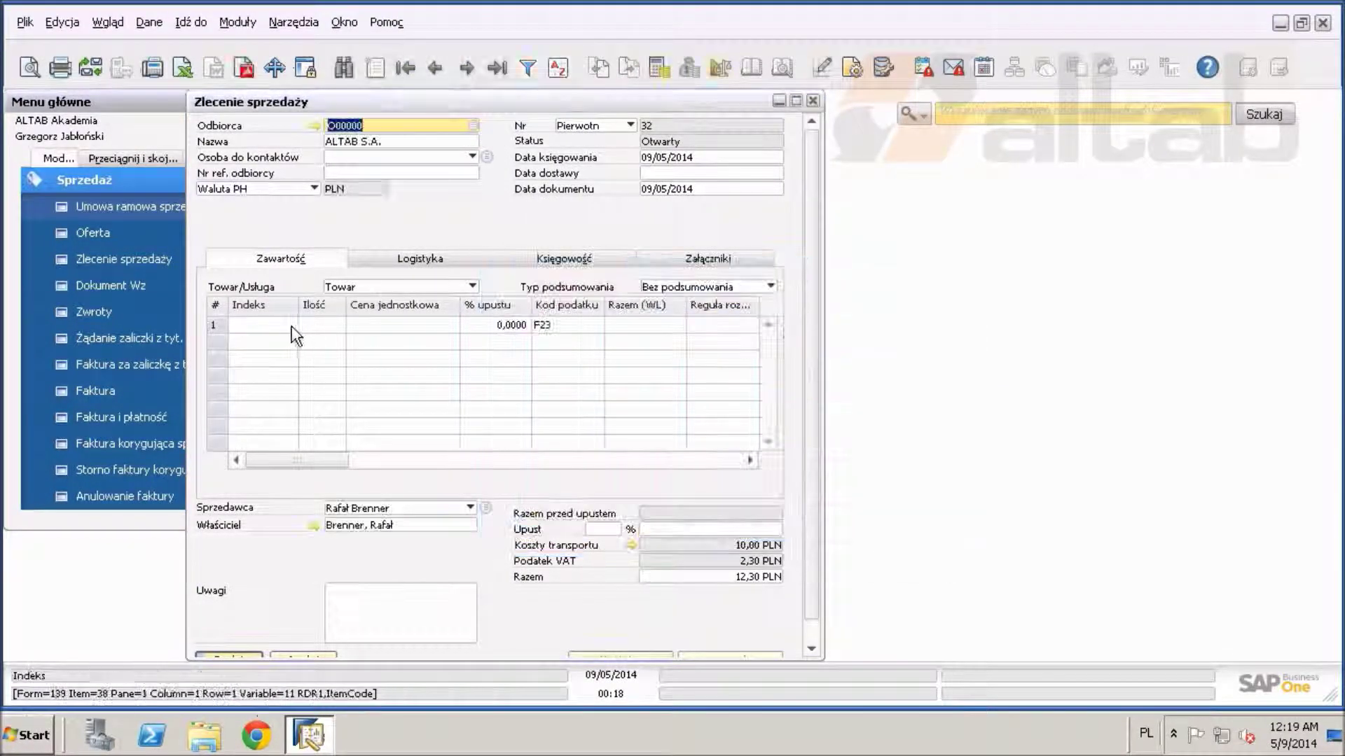
left_click(290, 325)
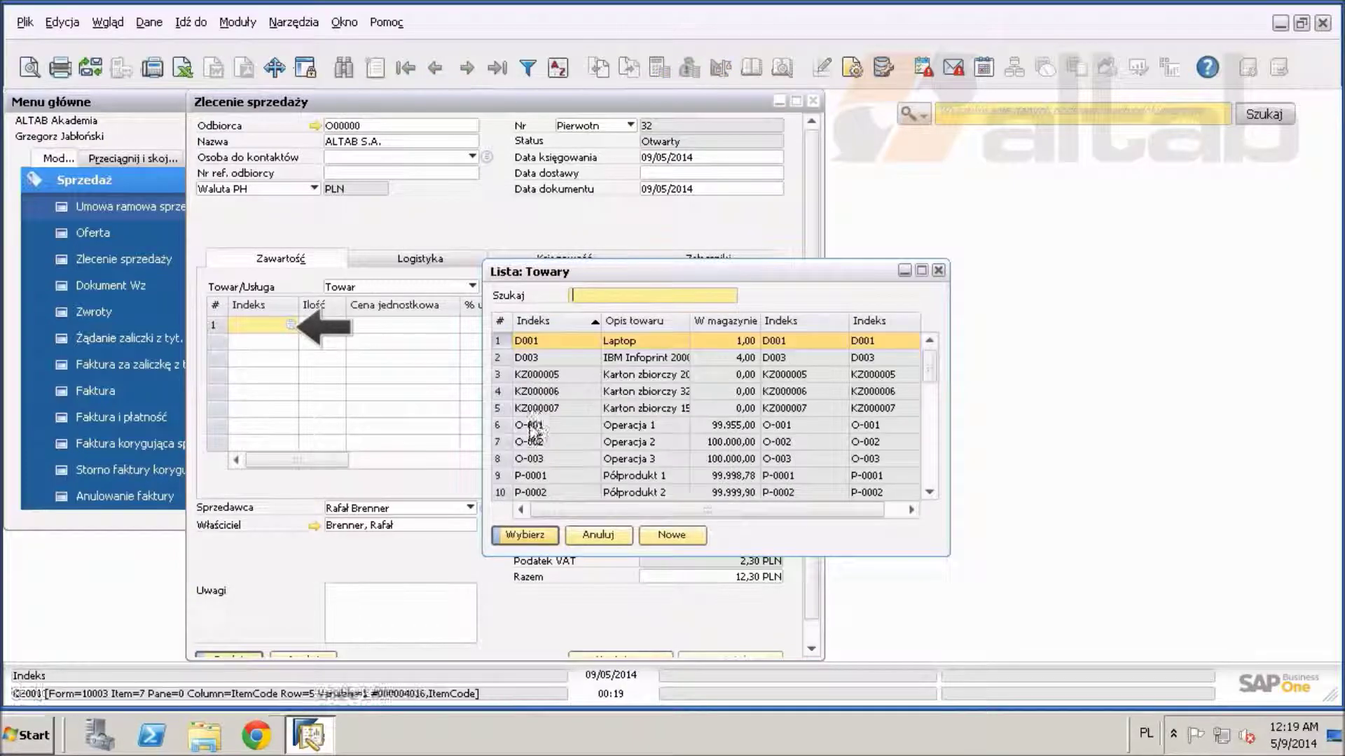
double_click(532, 425)
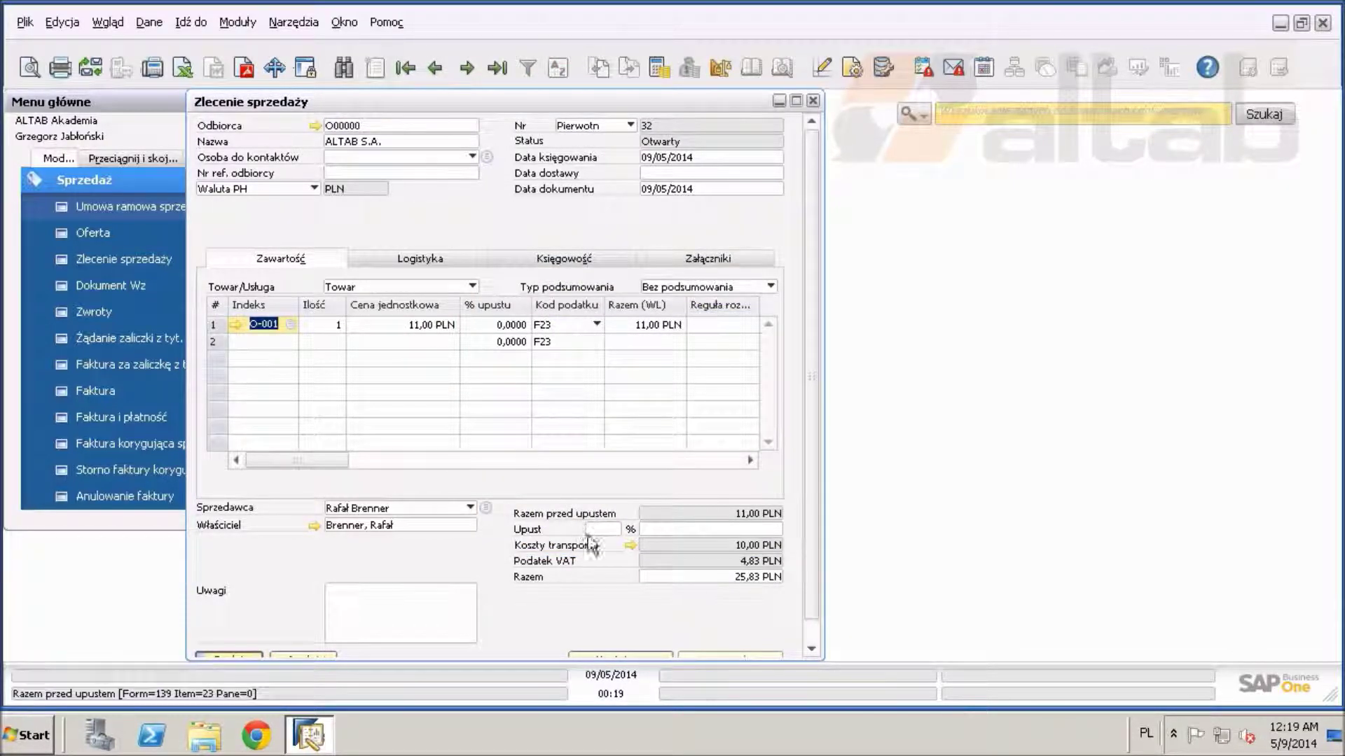
Step: Set the ubezpieczenie amount in the order's freight costs to 30 PLN and update the order
left_click(629, 547)
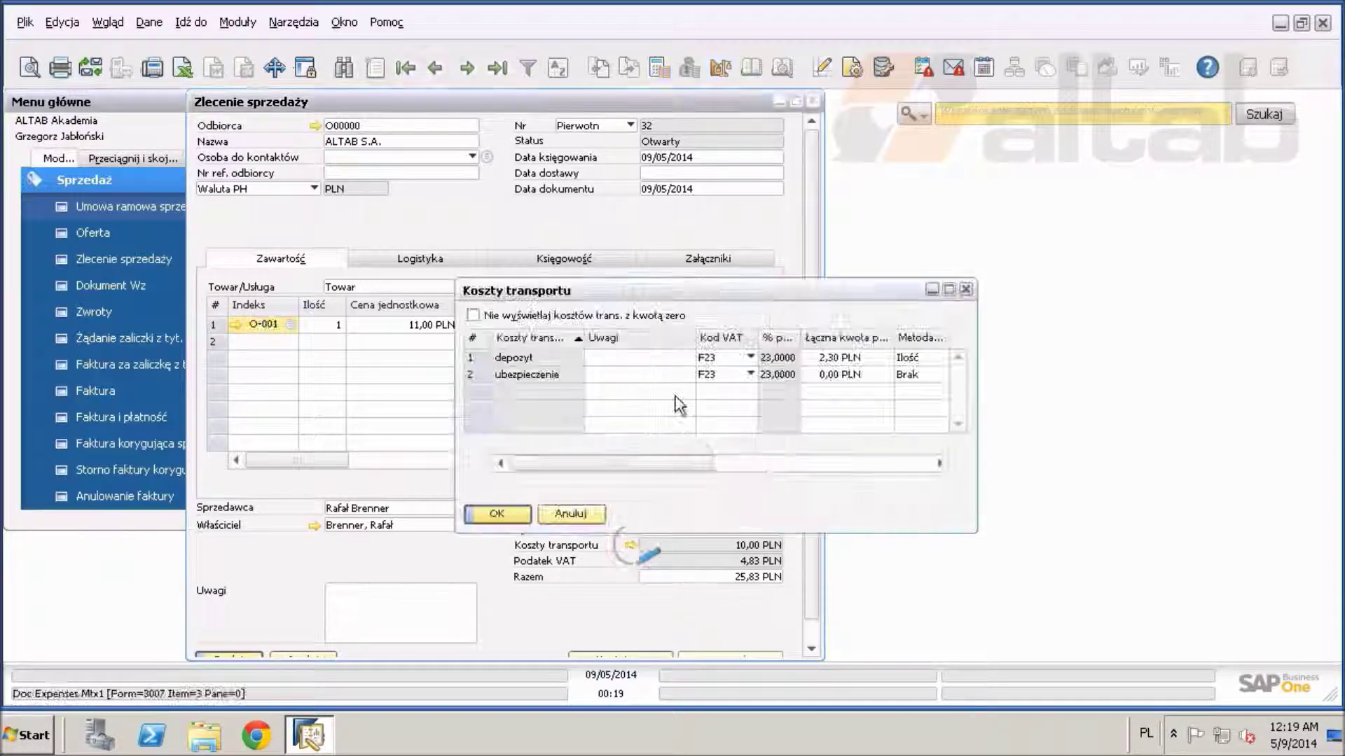
left_click_drag(655, 468, 706, 464)
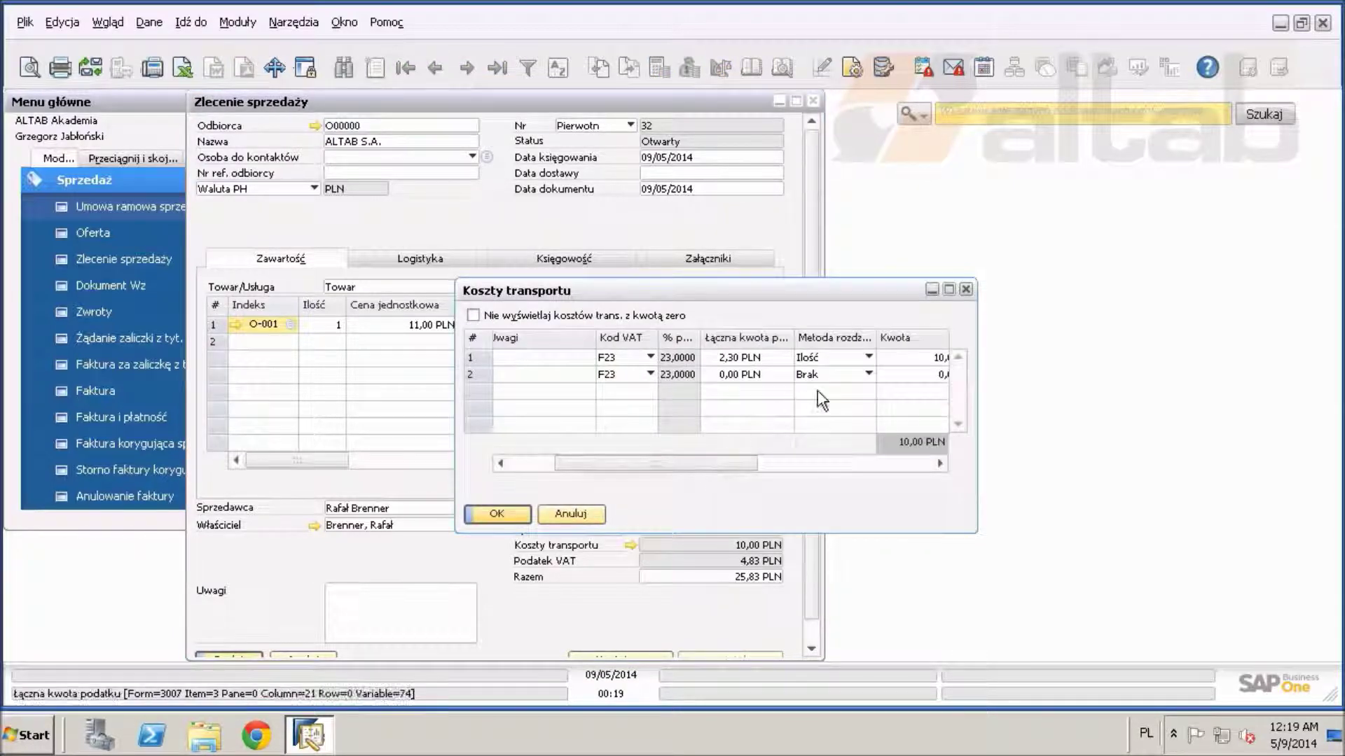
left_click(904, 376)
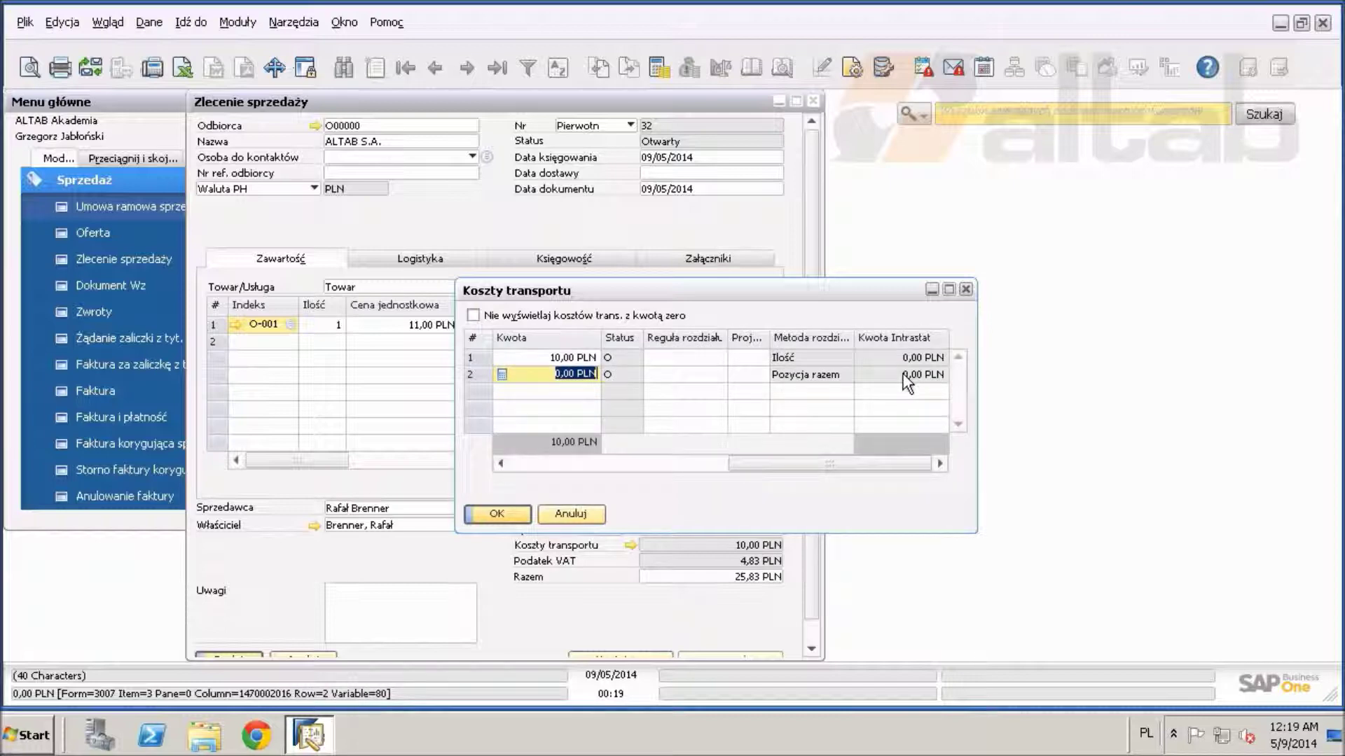
type("30")
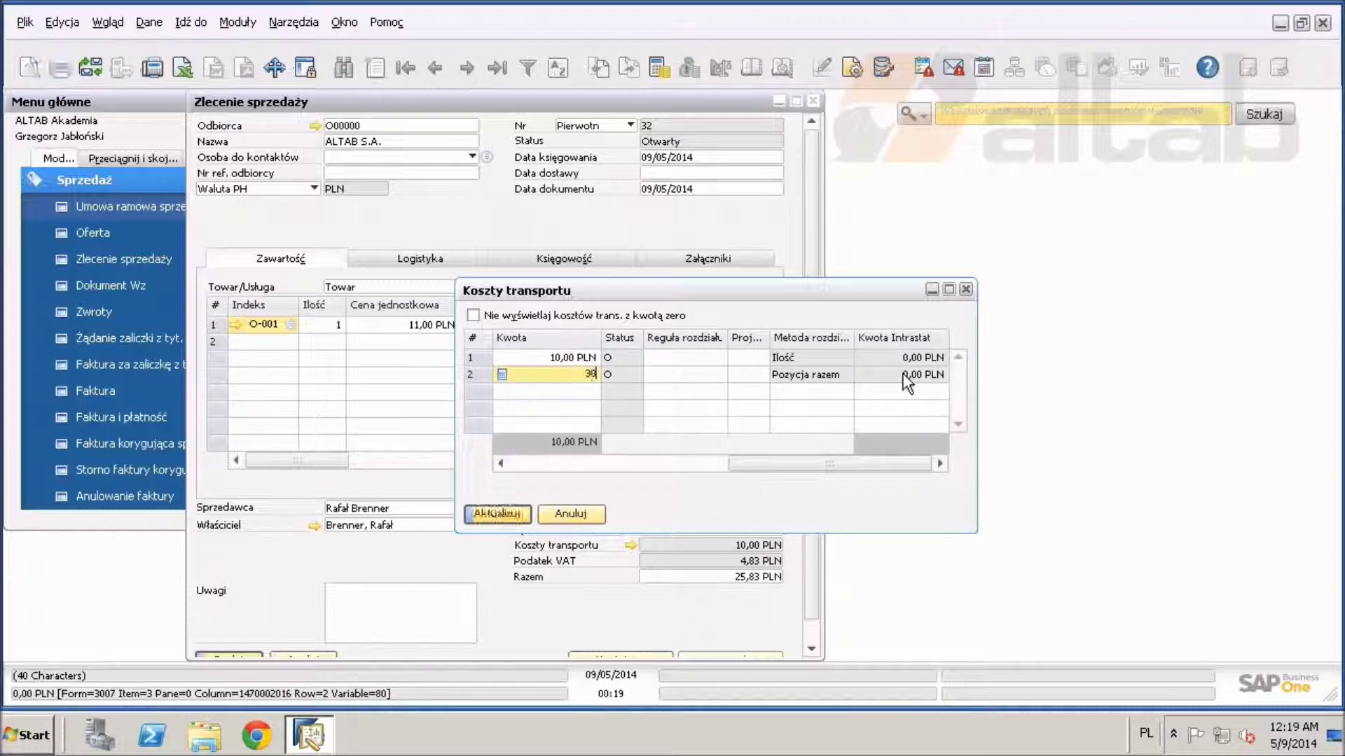
key("Tab")
left_click_drag(827, 462, 547, 459)
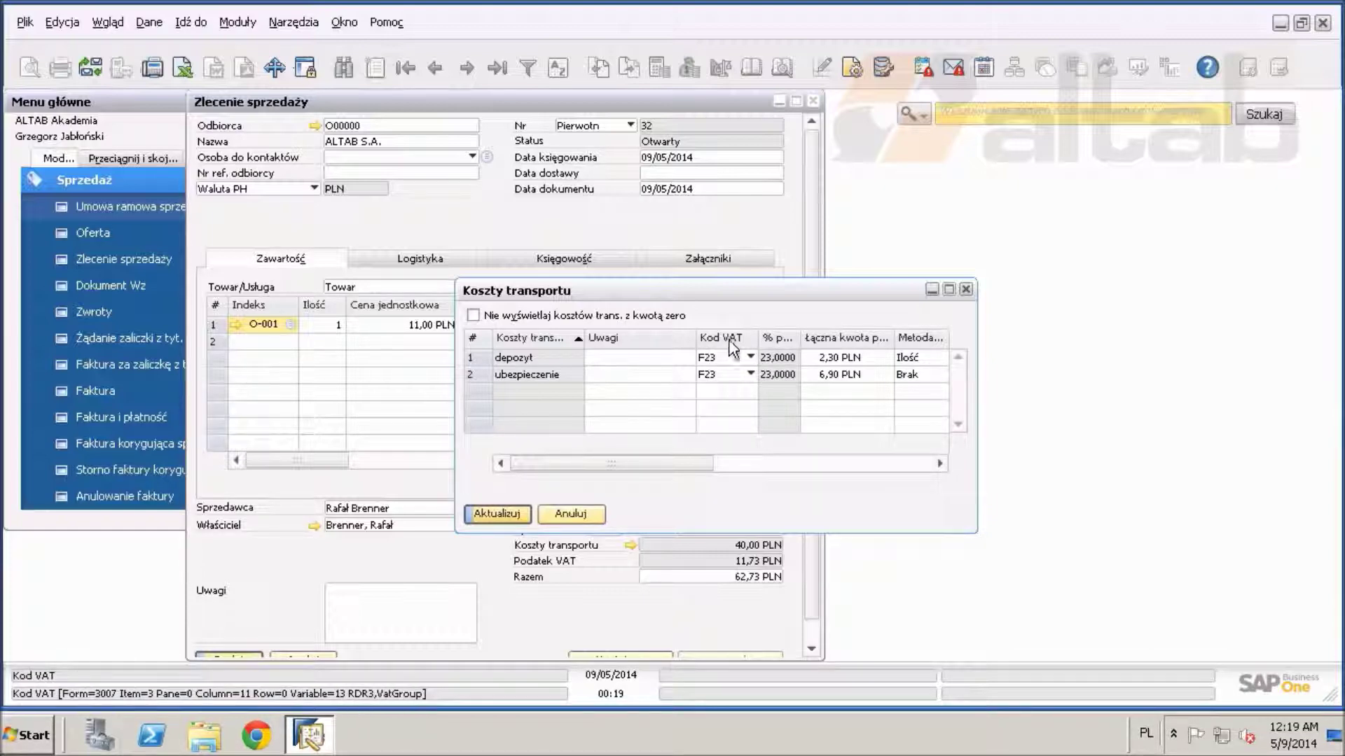
left_click(499, 515)
left_click(499, 513)
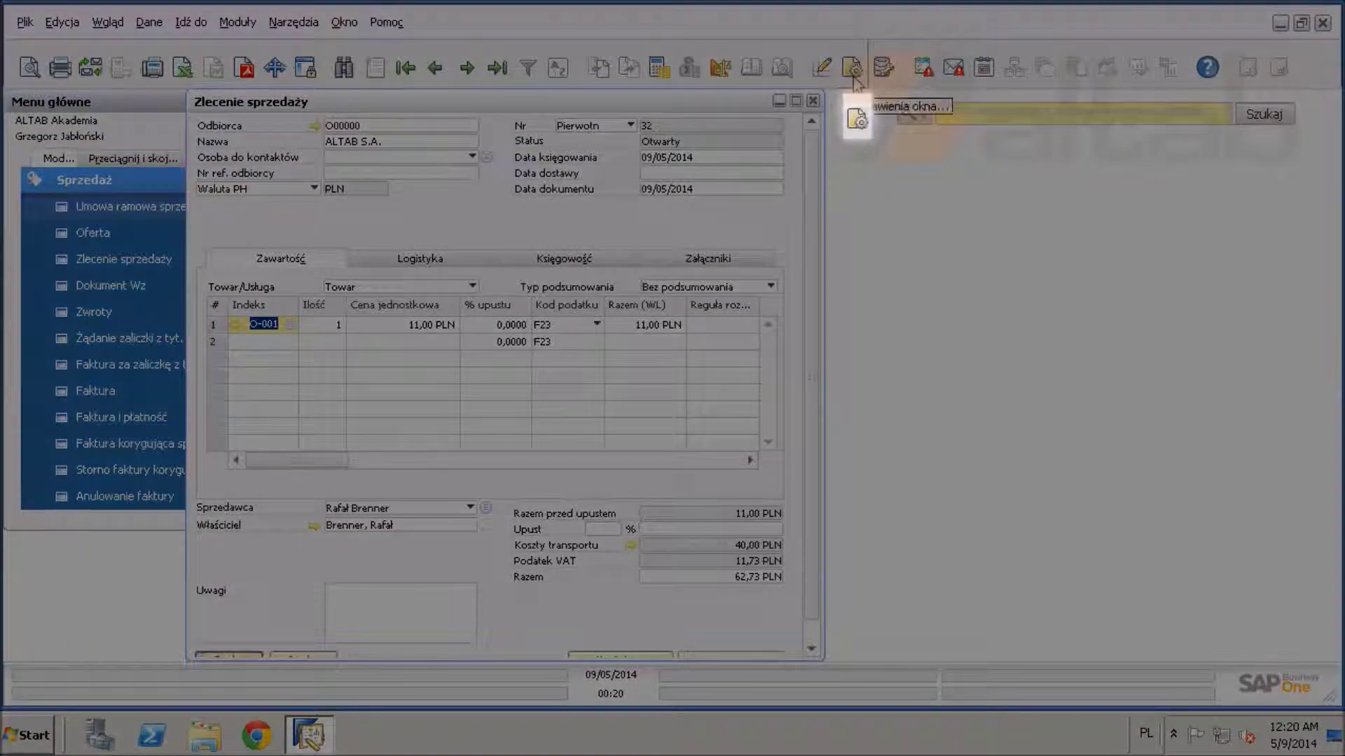
Step: Open the sales order's form settings, search the table columns for "koszt" and examine which freight columns are visible and active
left_click(851, 68)
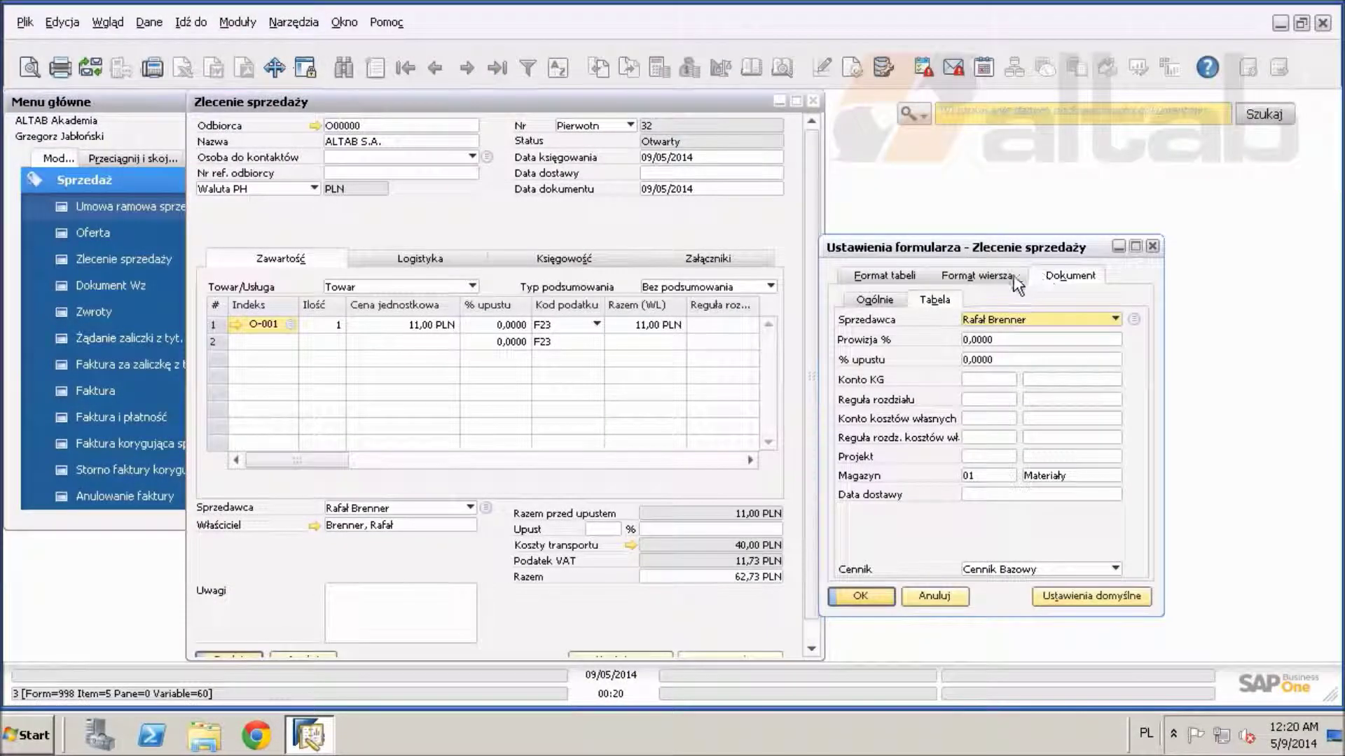
left_click(897, 279)
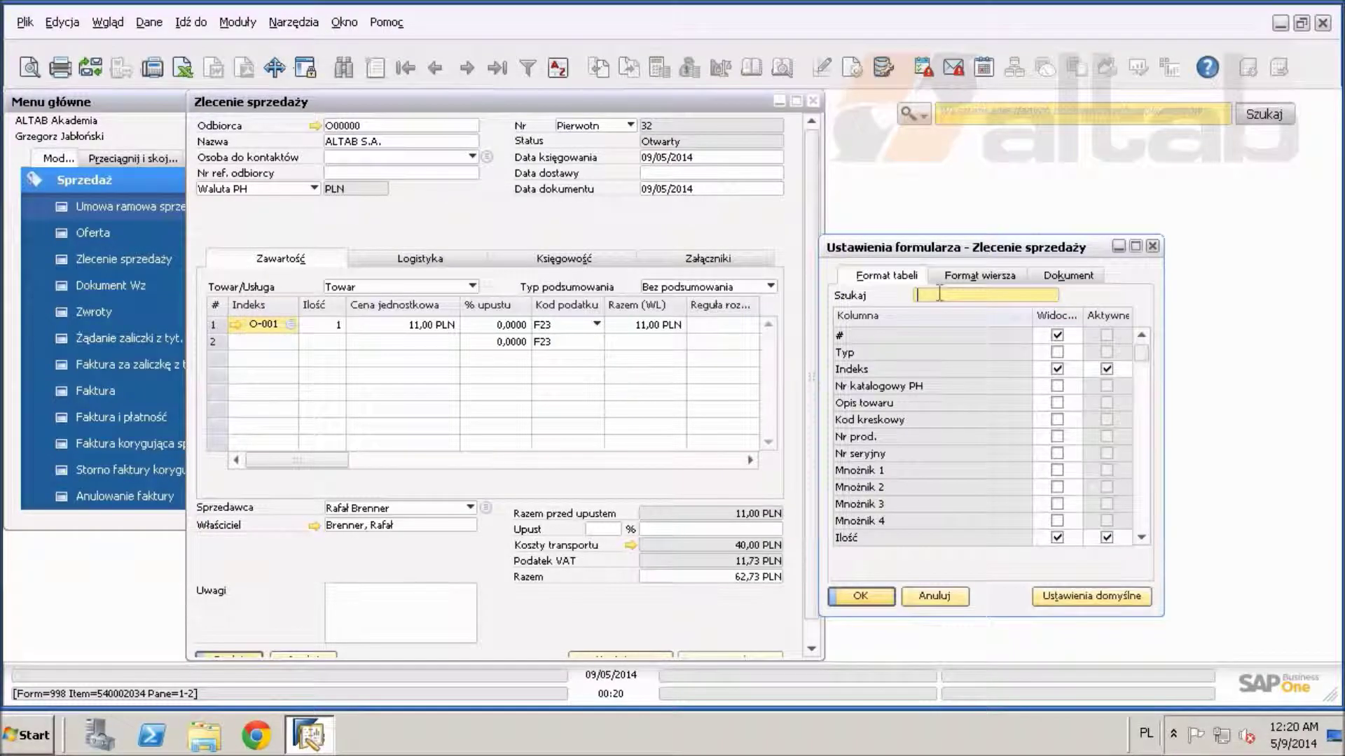
type("koszt")
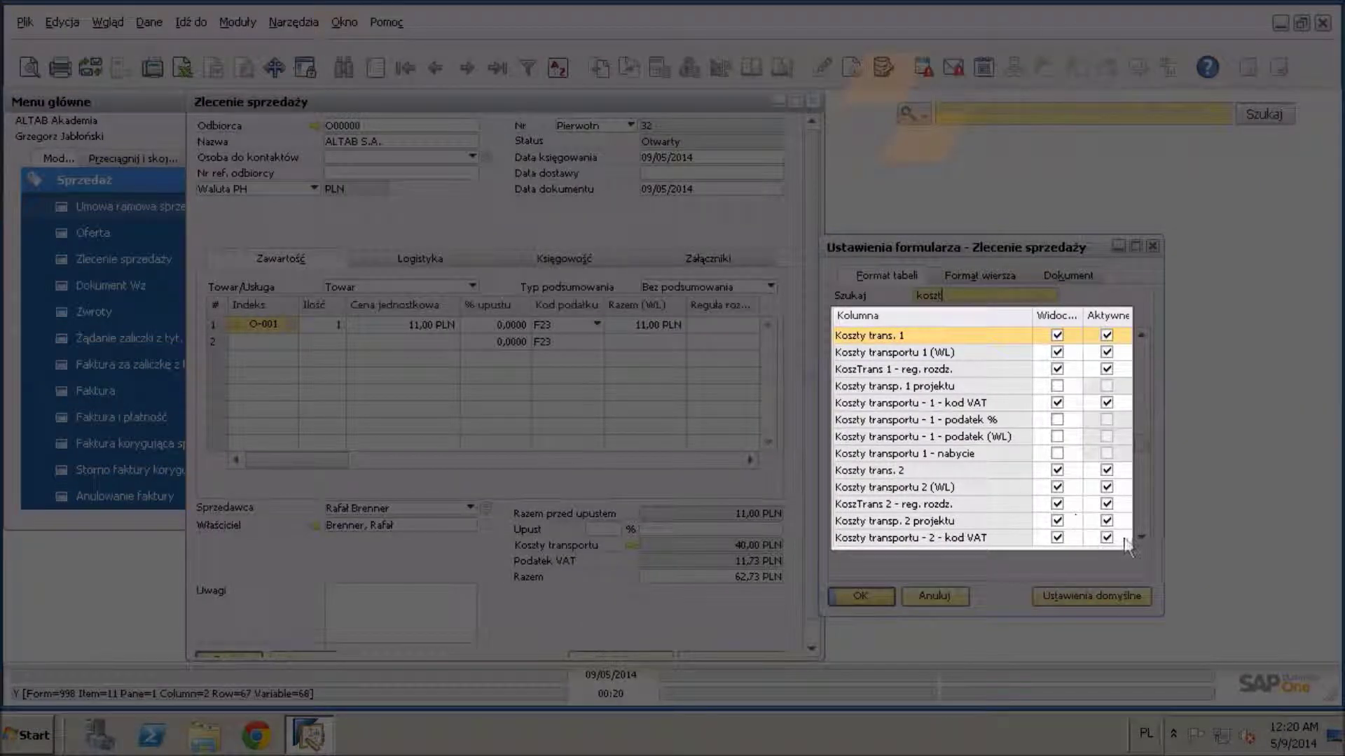
left_click(1142, 537)
left_click(1142, 538)
left_click(1141, 537)
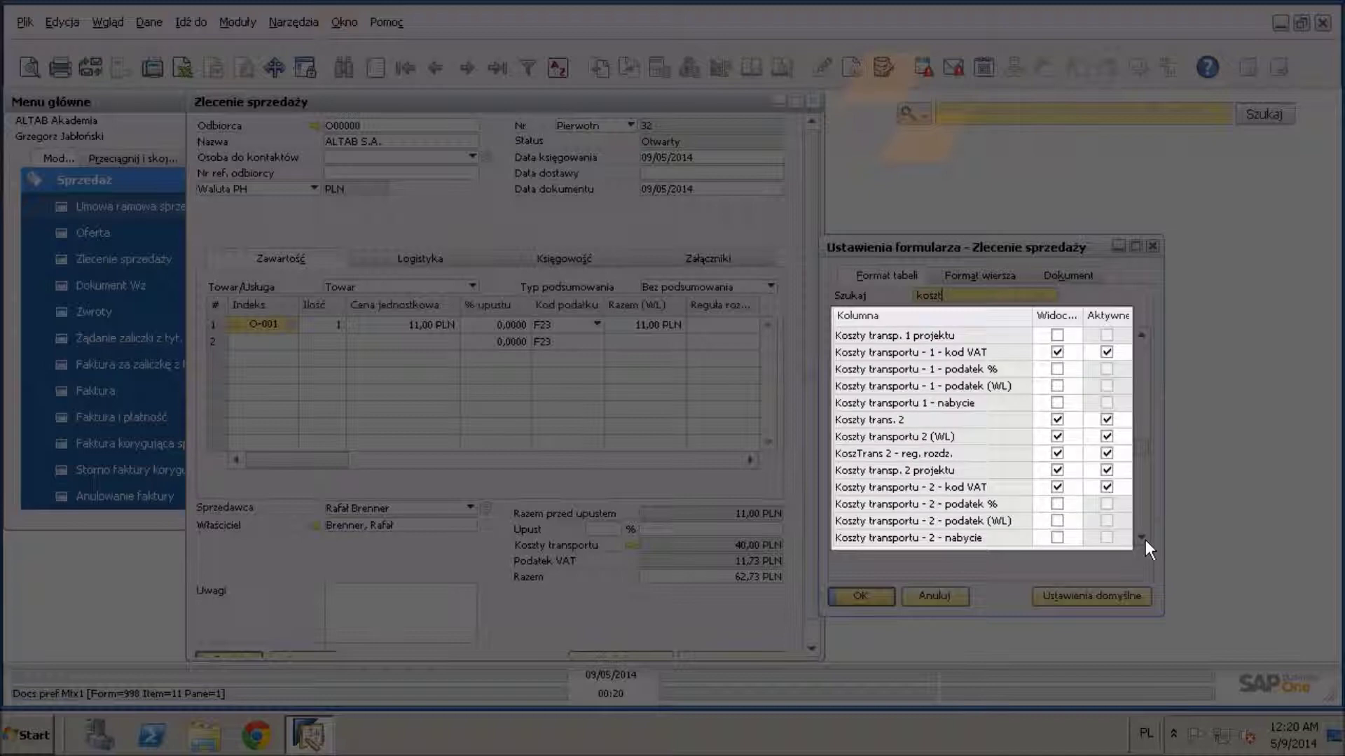
left_click(1141, 538)
left_click(1141, 538)
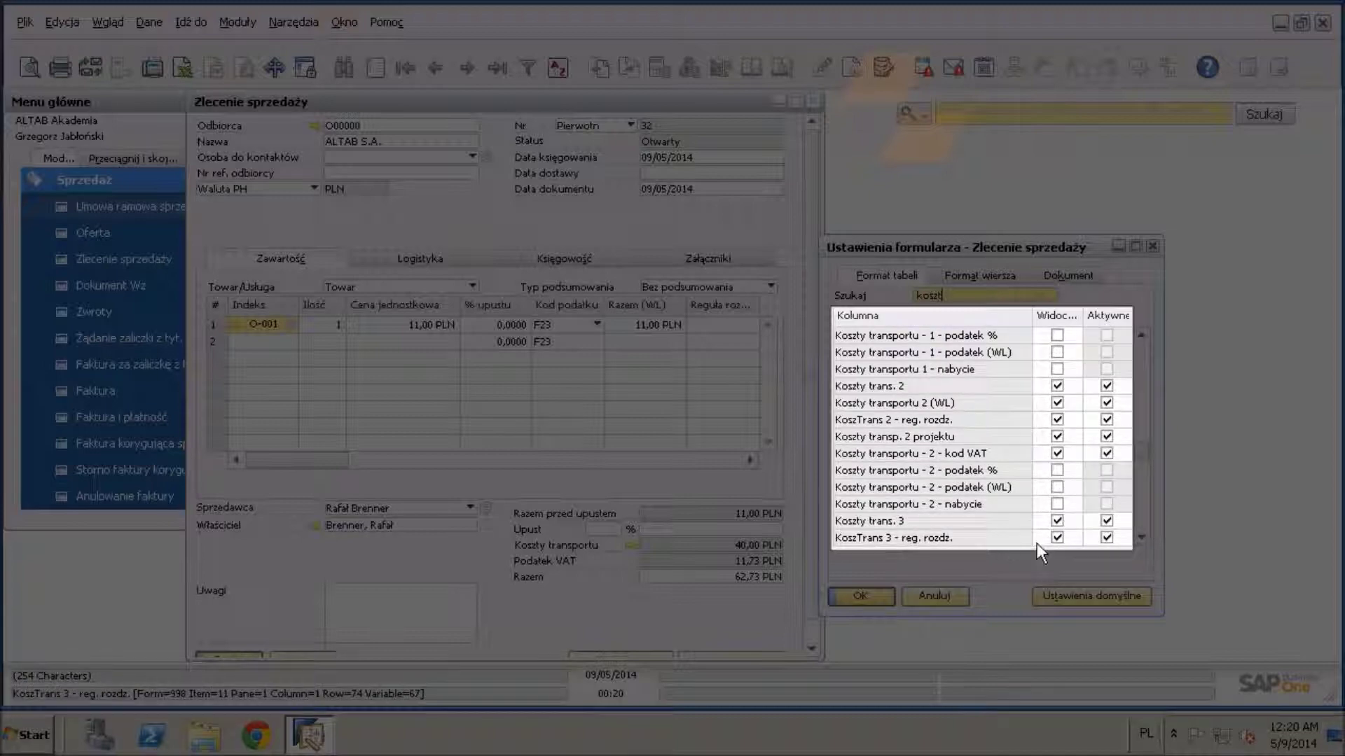
Step: Review the remaining freight columns in the order's form settings and accept the settings
left_click(1141, 538)
left_click(1142, 537)
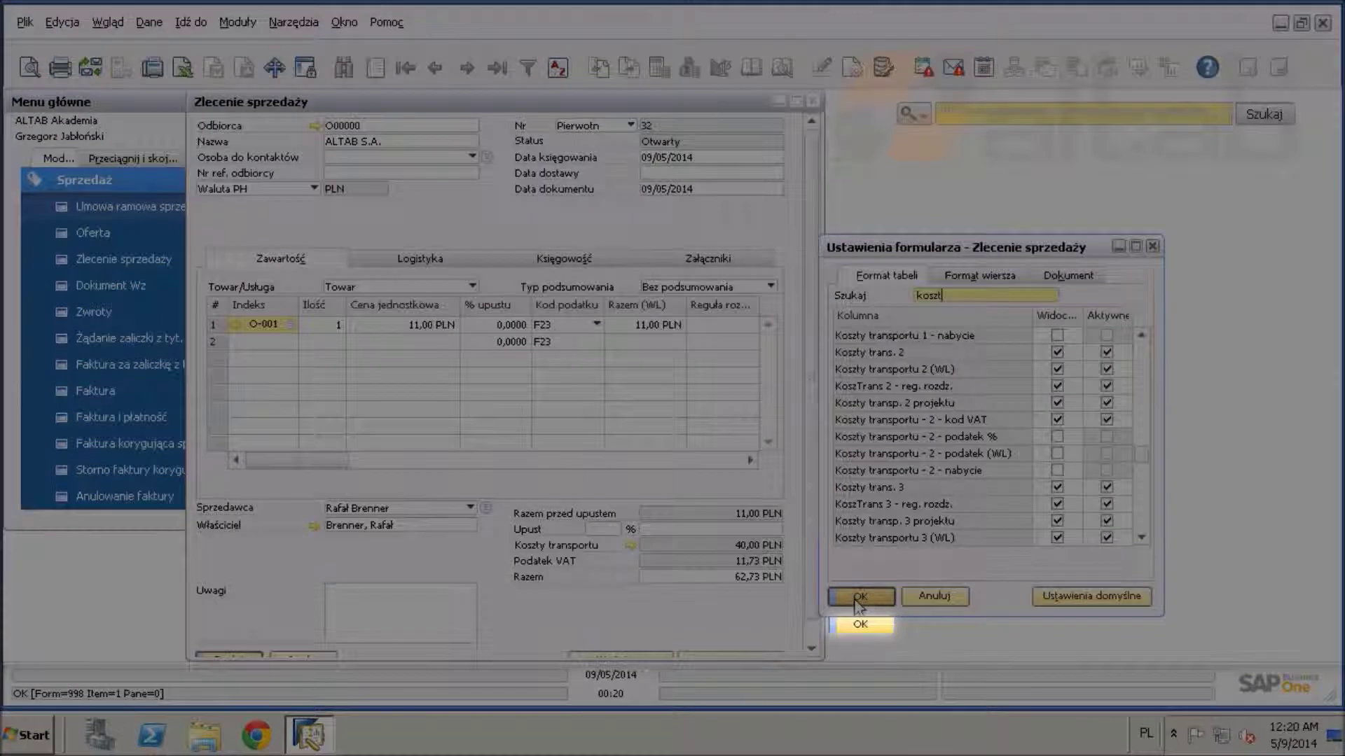
left_click(859, 595)
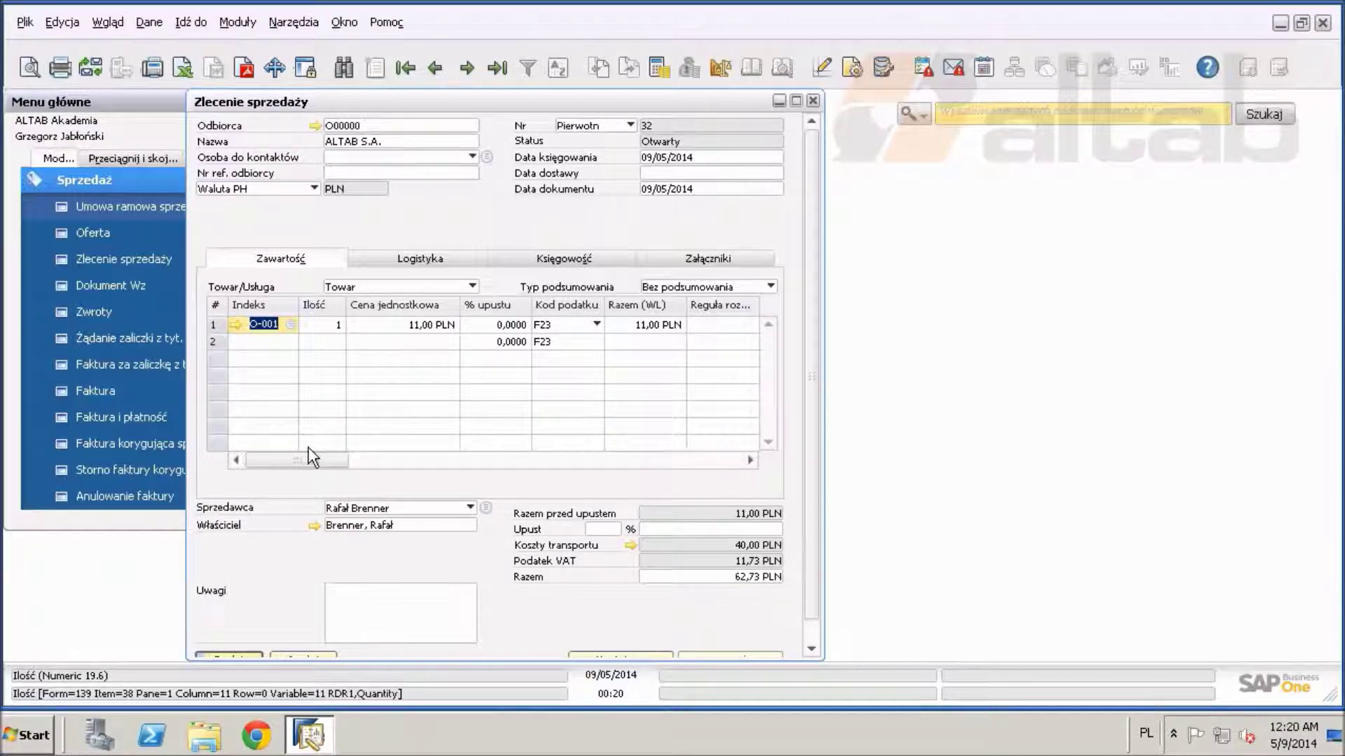
Step: Assign ubezpieczenie as Koszty trans. 1 on the O-001 line and enter its freight amount
left_click_drag(301, 461, 347, 472)
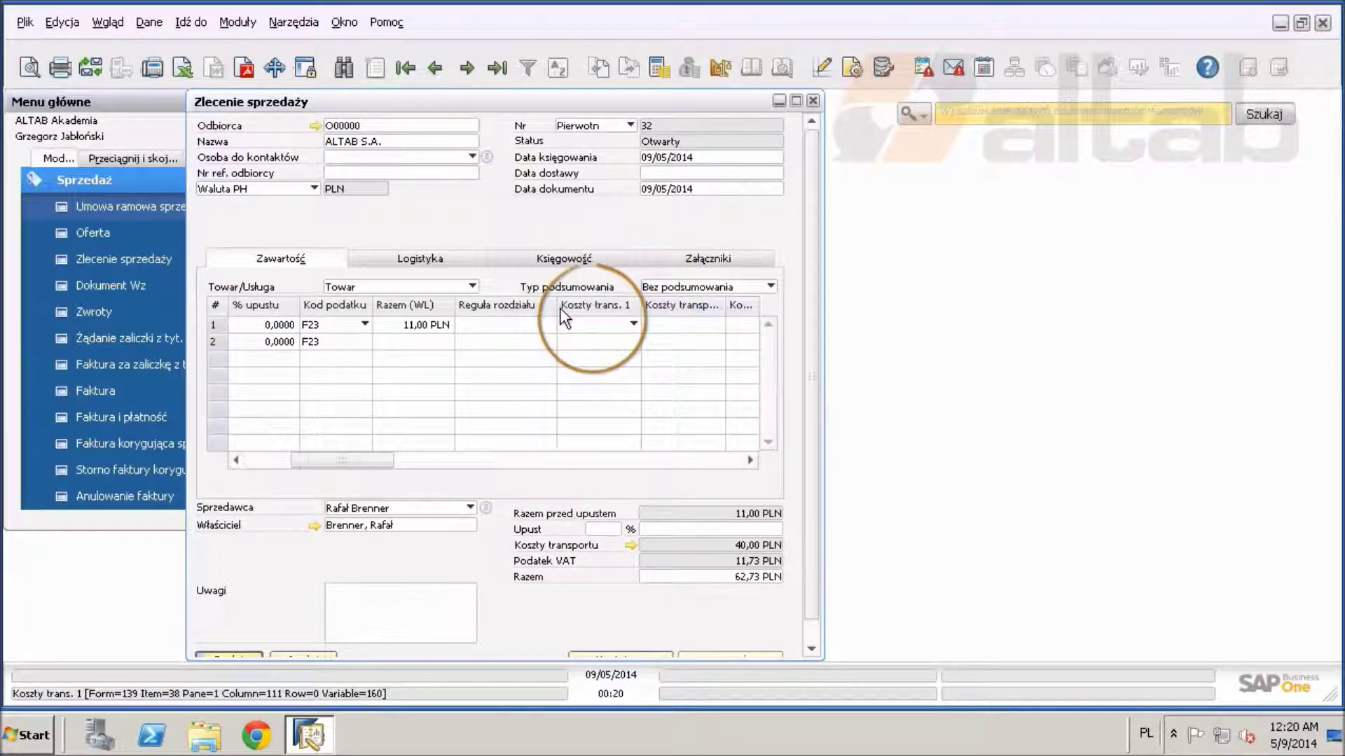
left_click(616, 325)
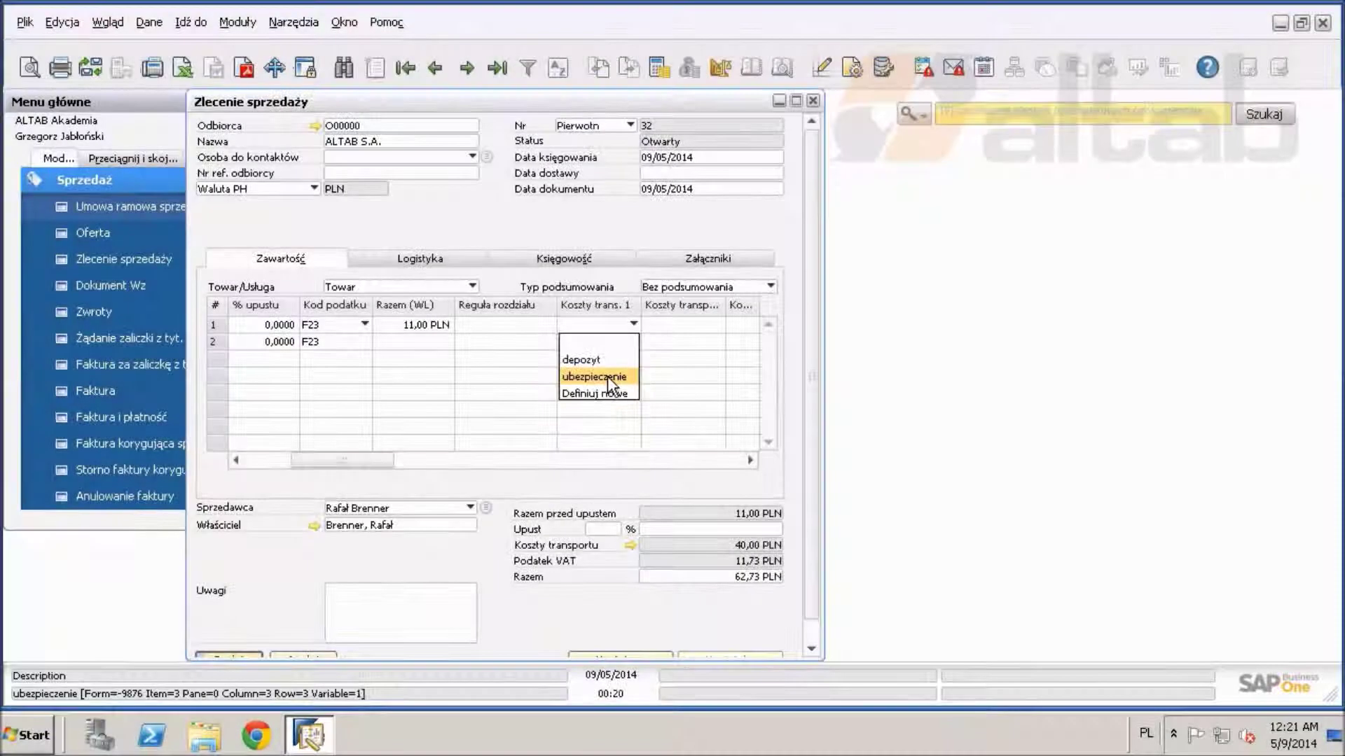
left_click(607, 377)
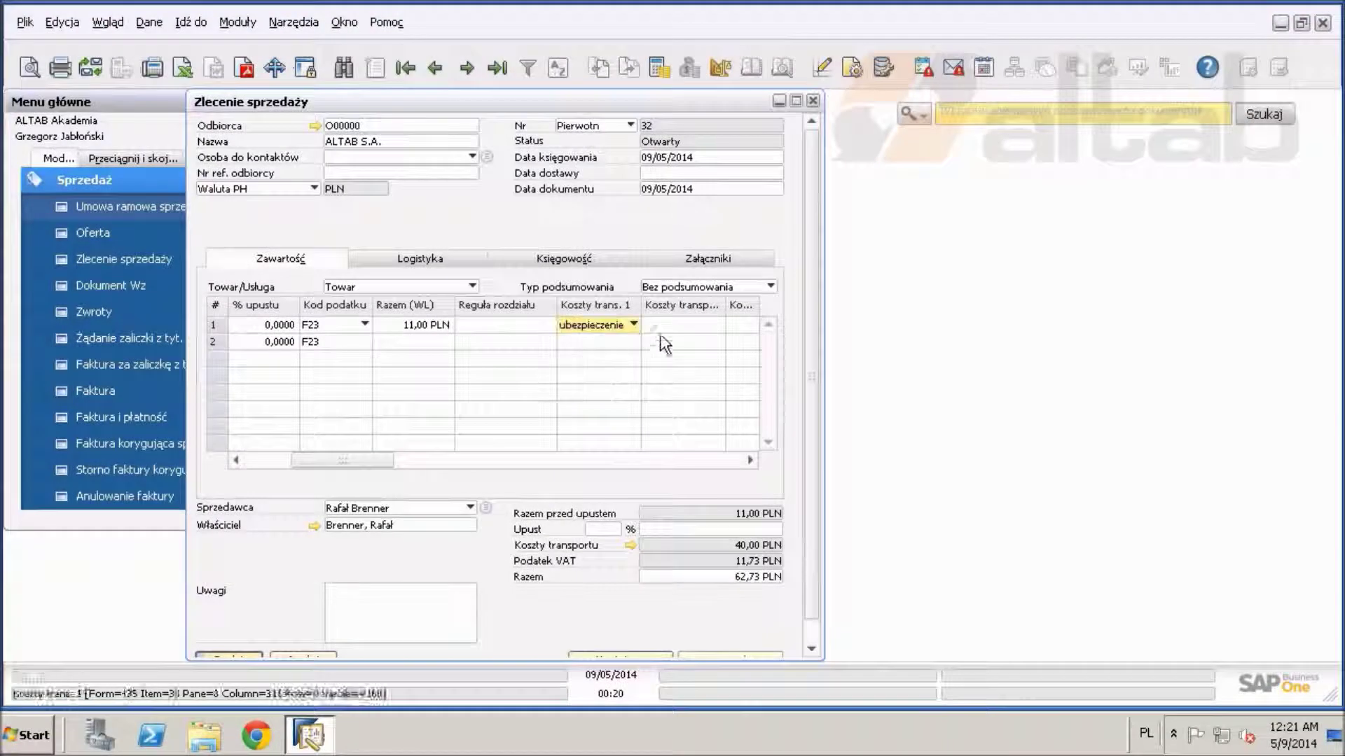
left_click(671, 324)
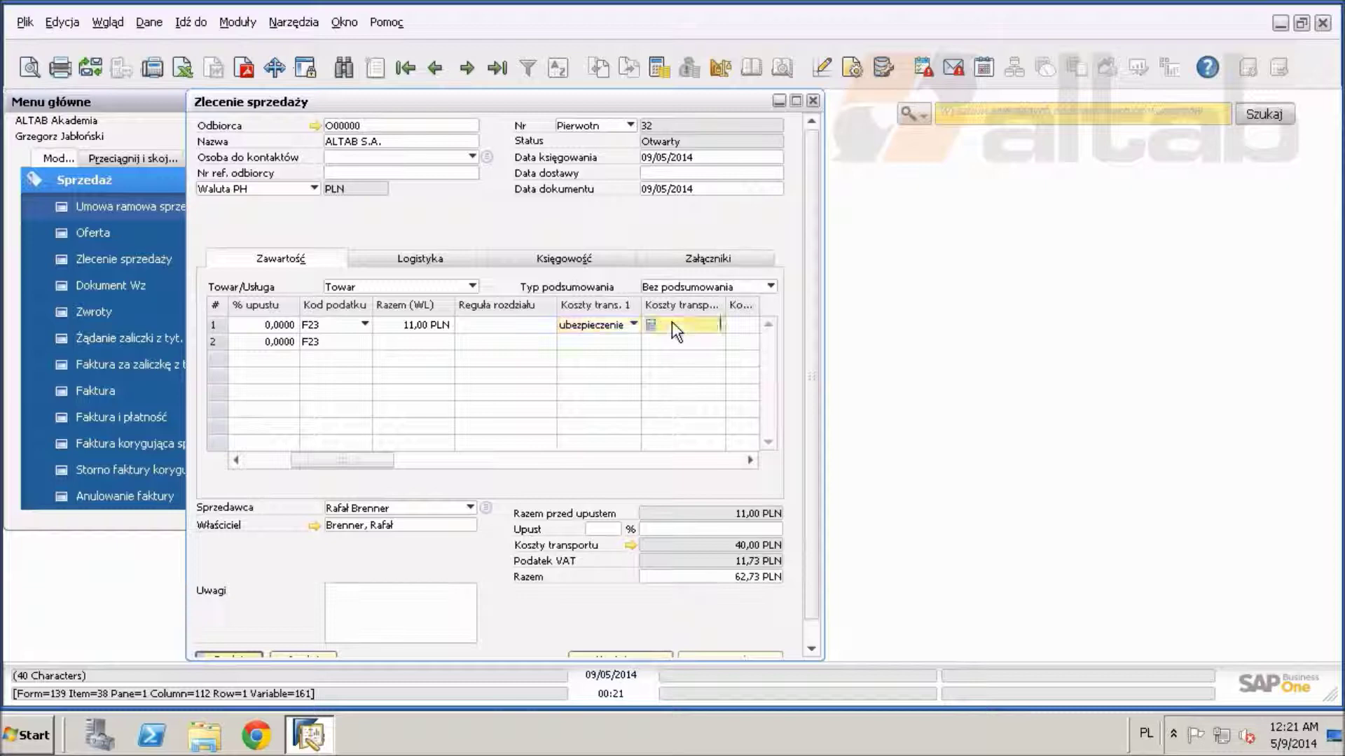
left_click_drag(724, 304, 747, 306)
key("Tab")
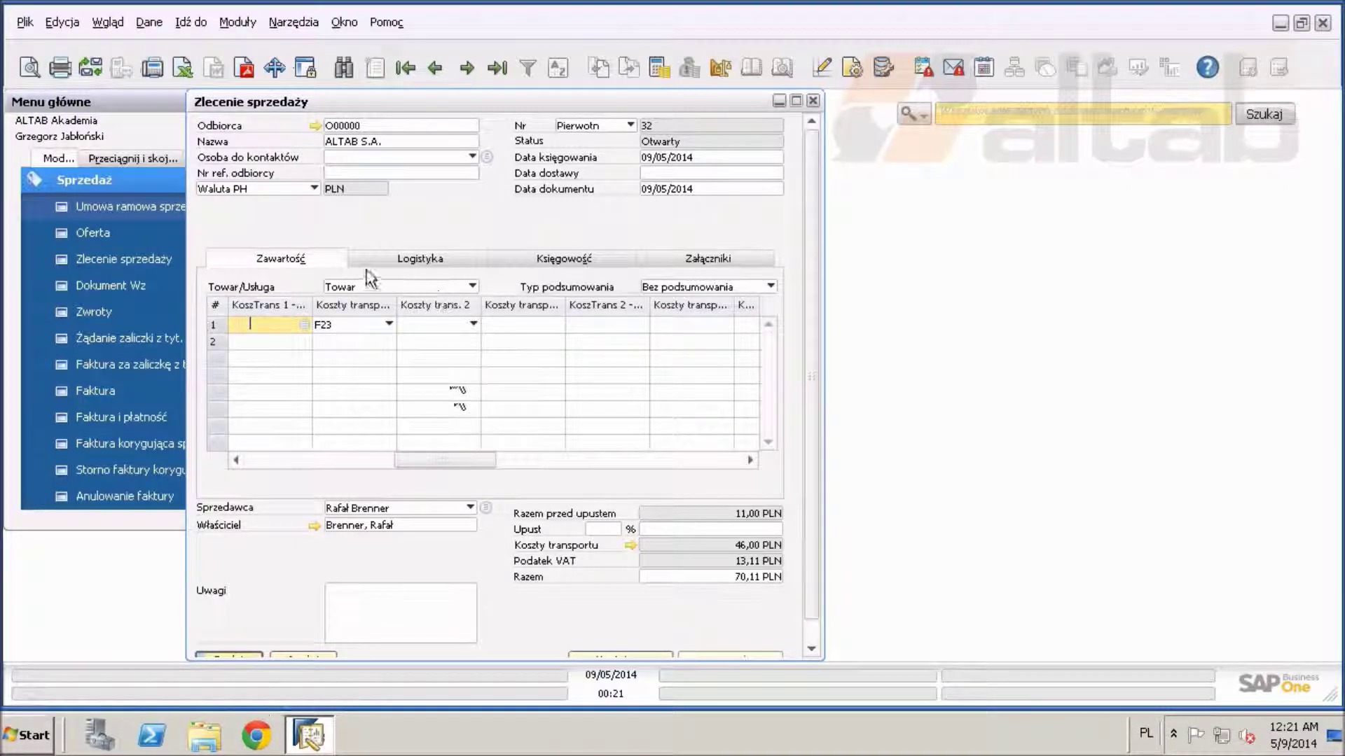
Step: Assign depozyt as Koszty trans. 2 on the O-001 line with an amount of 7 PLN
left_click(416, 324)
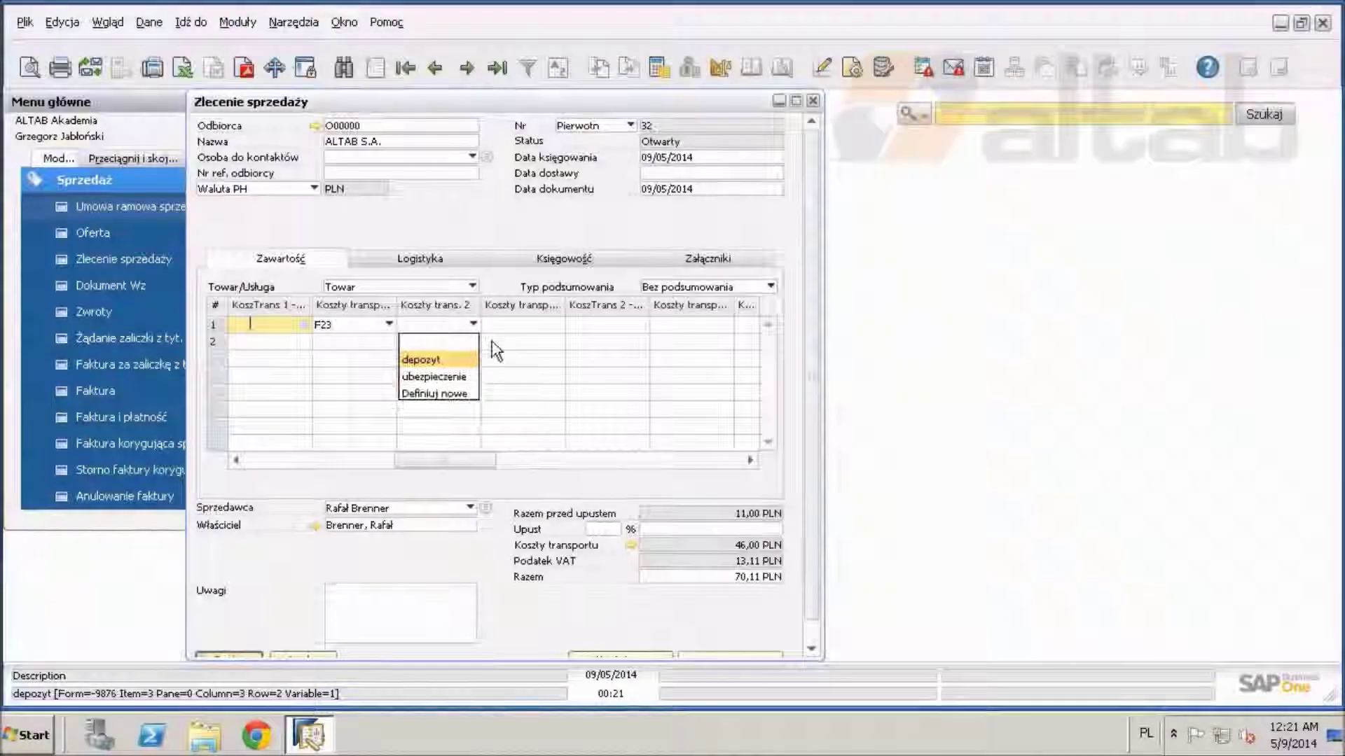
left_click(497, 327)
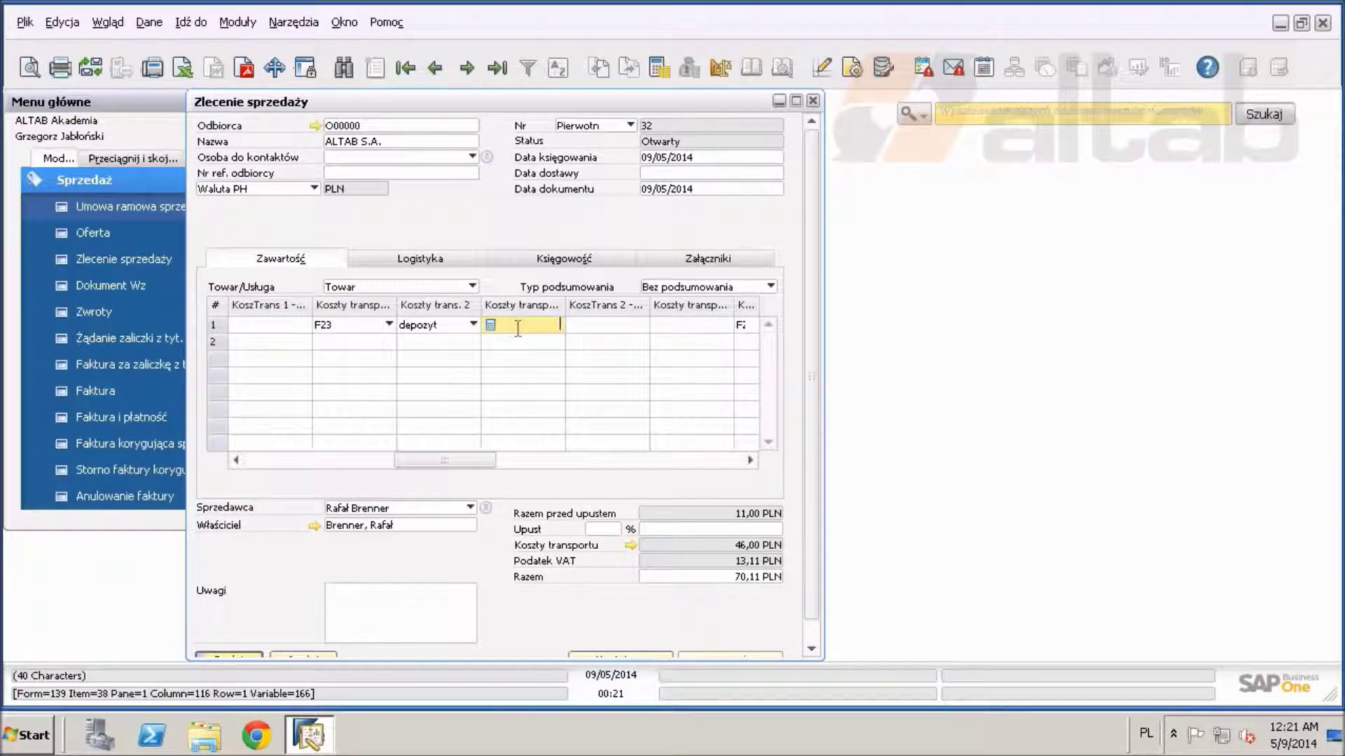
key("Tab")
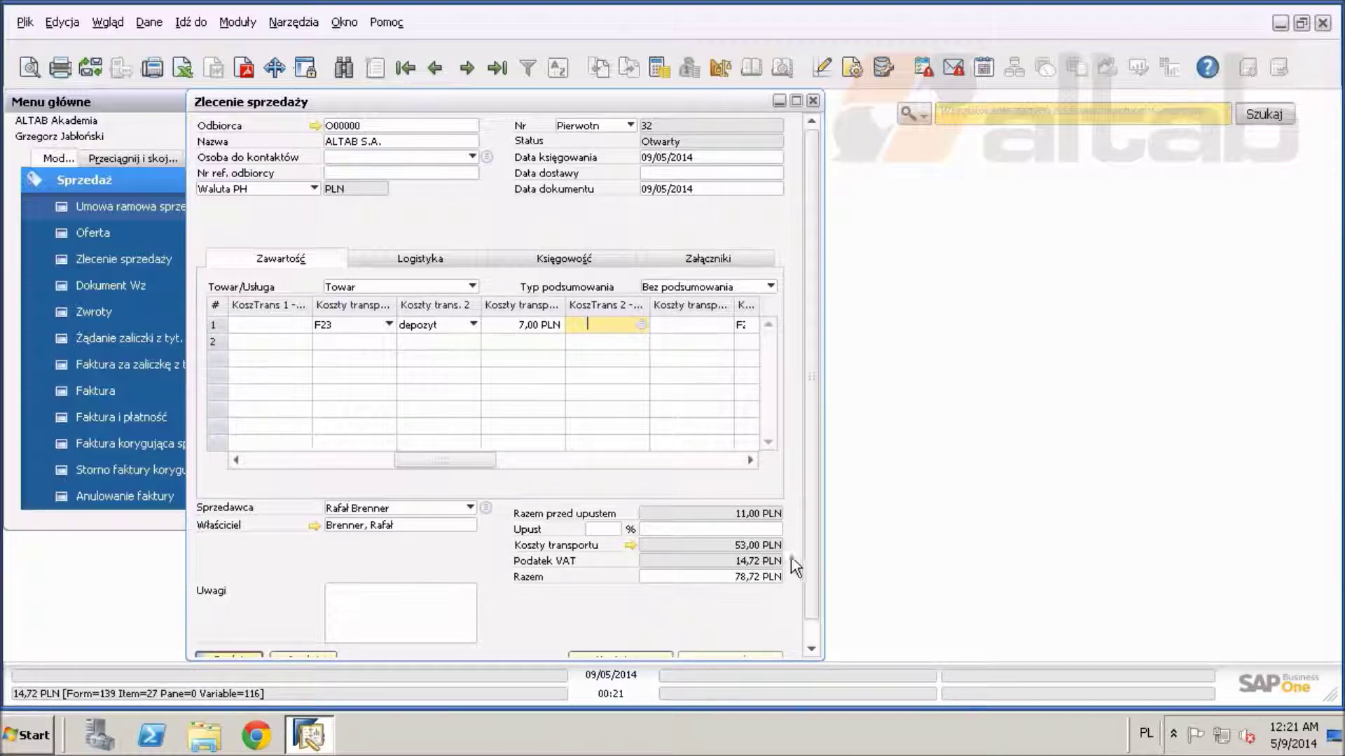
Step: Add the sales order with the delivery date (Data dostawy) 09/05/2014 and display the saved order
scroll(813, 545, "down", 1)
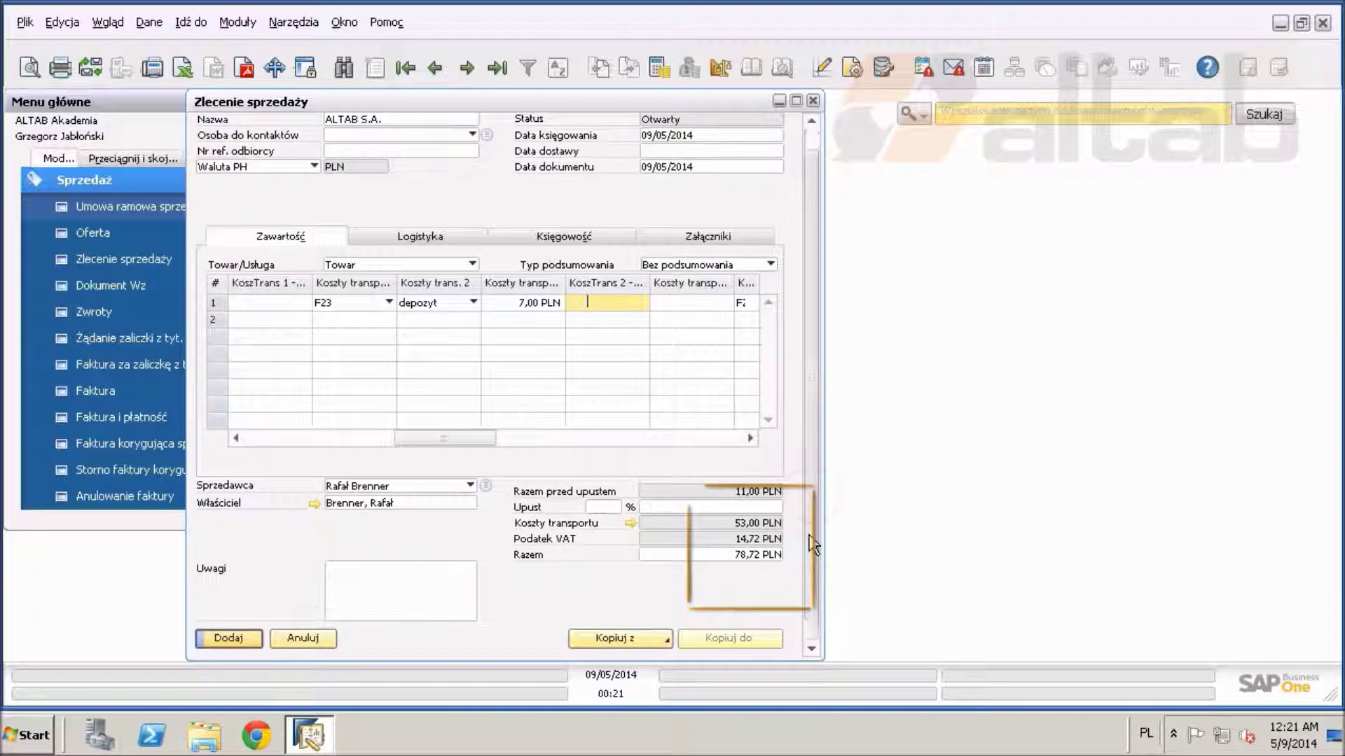
left_click(237, 638)
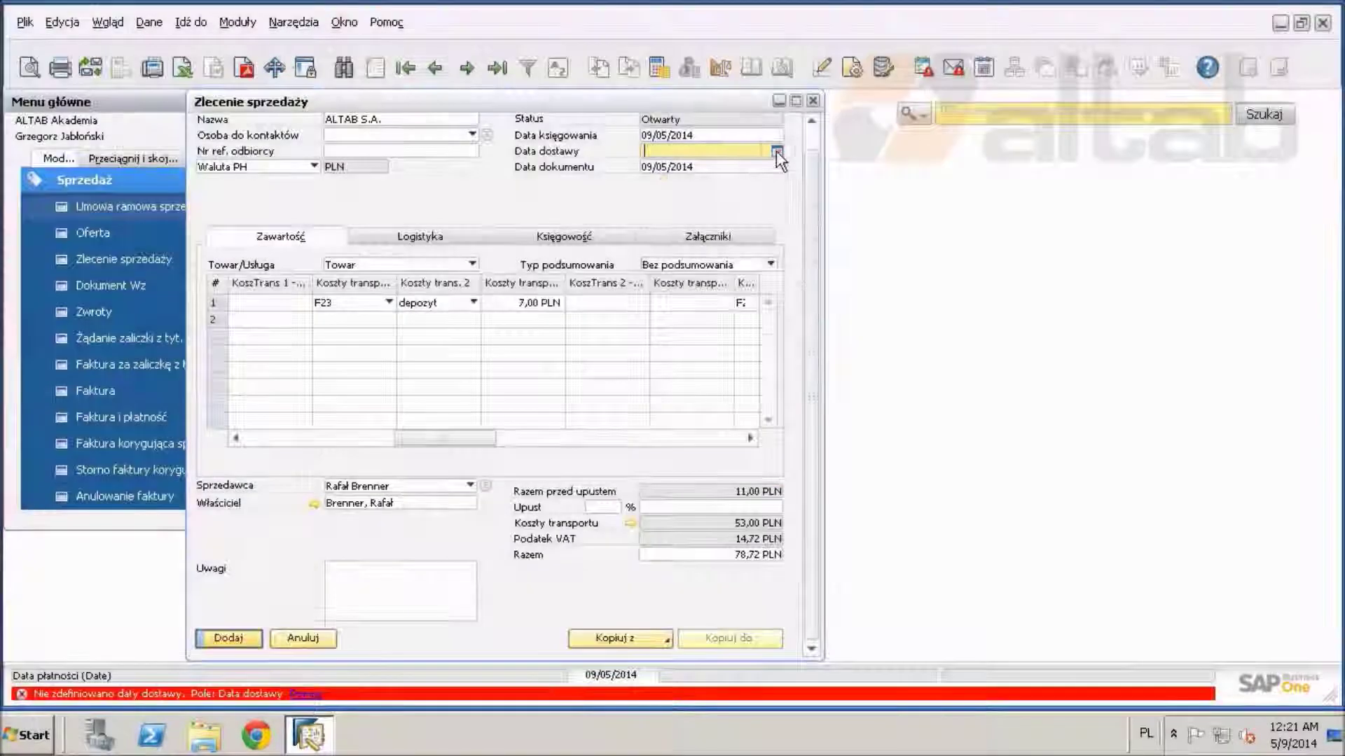
left_click(776, 150)
left_click(770, 245)
left_click(238, 639)
left_click(460, 380)
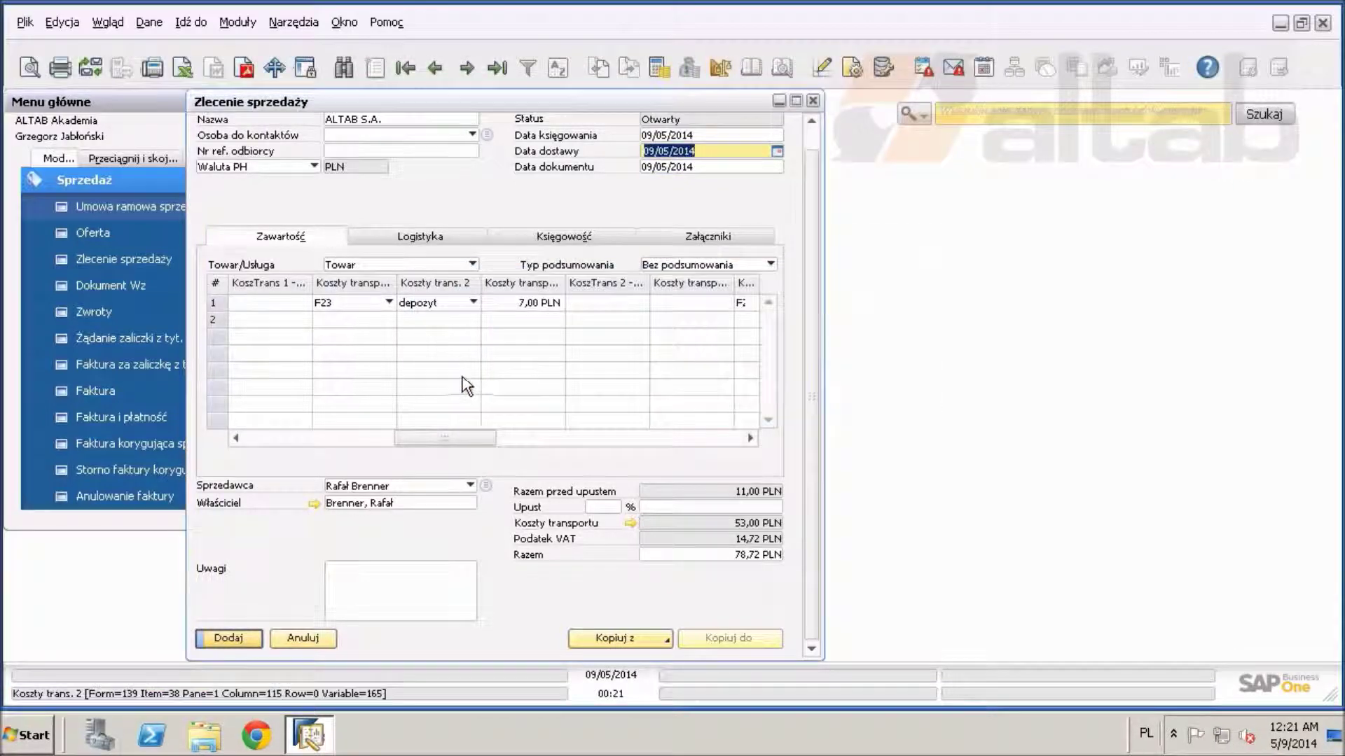
left_click(241, 637)
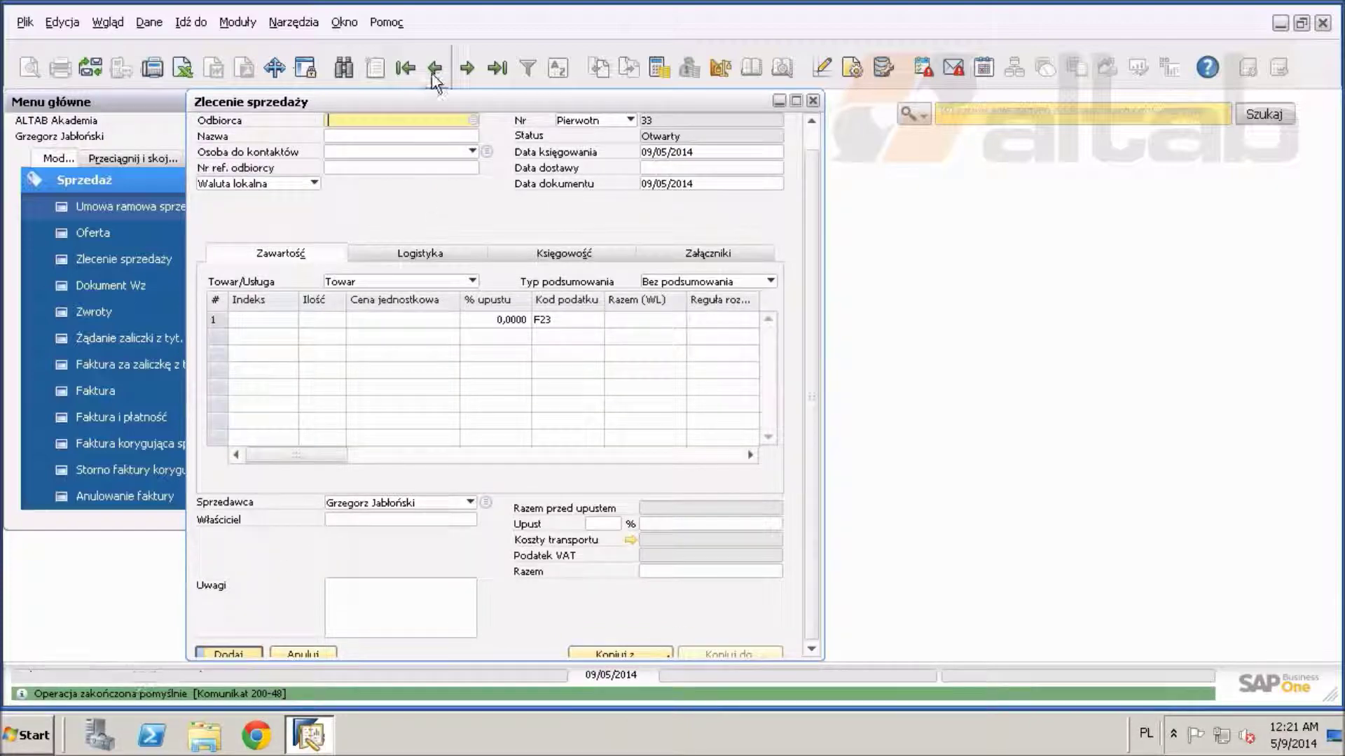
left_click(434, 69)
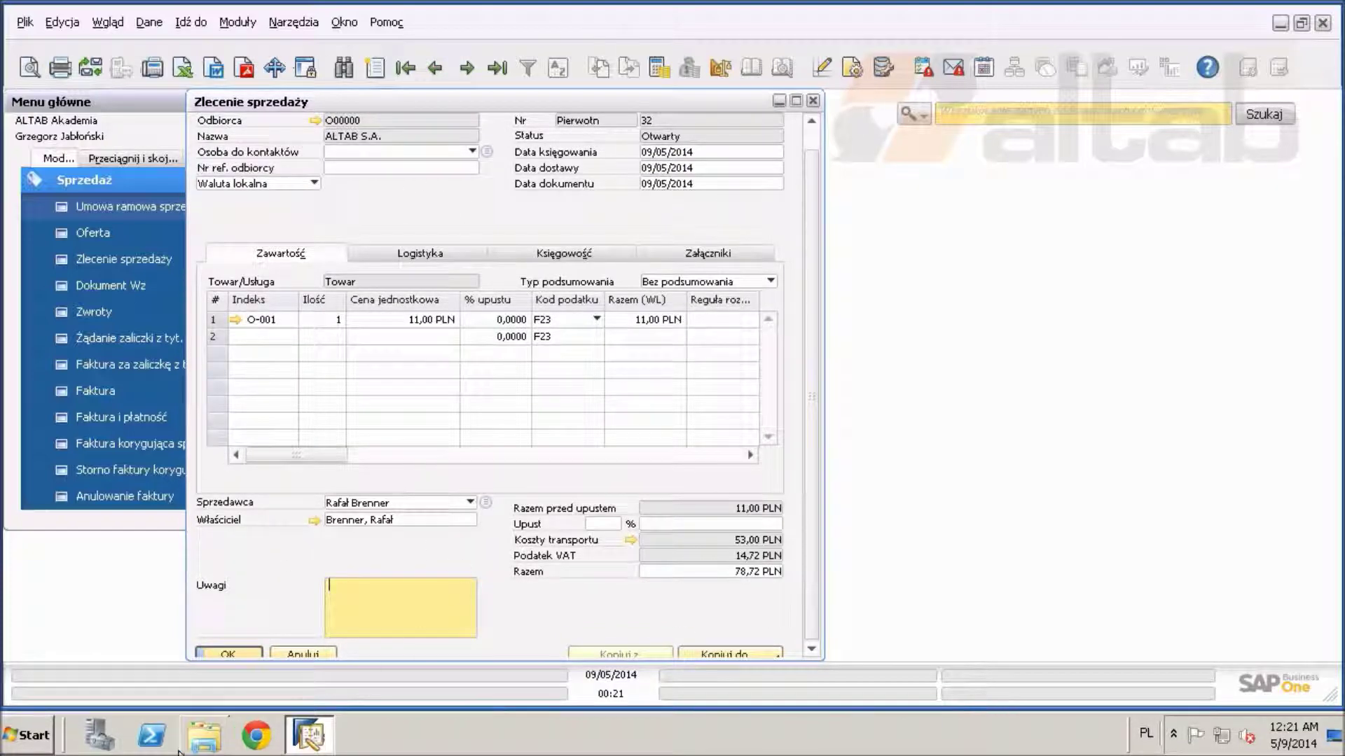